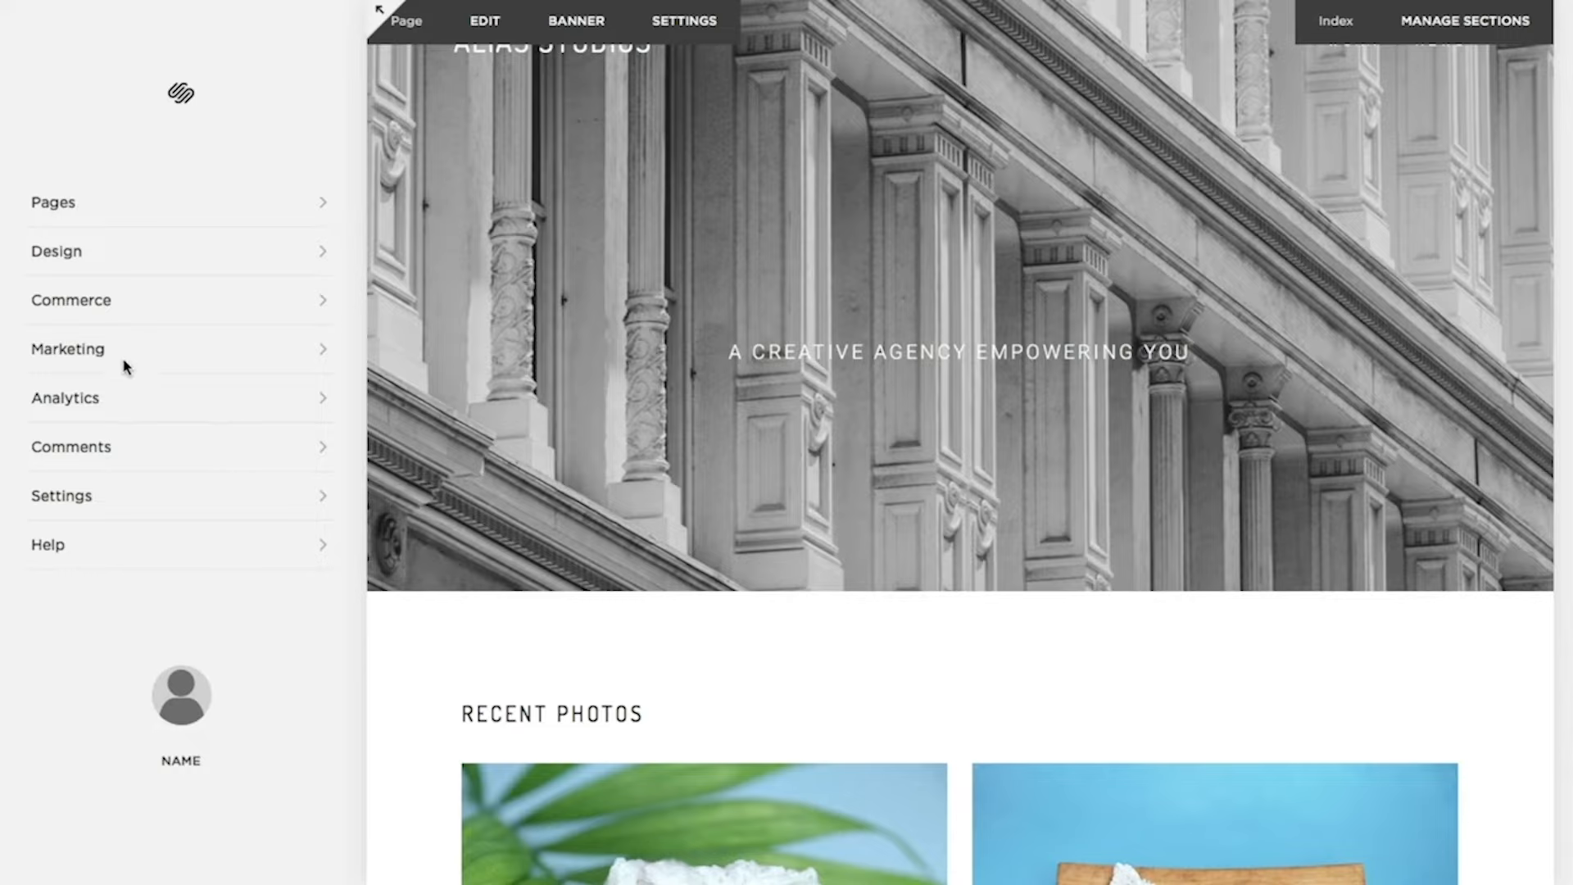
Change the SEO title format for pages to "%s - %p" in the marketing SEO settings.
left_click(123, 361)
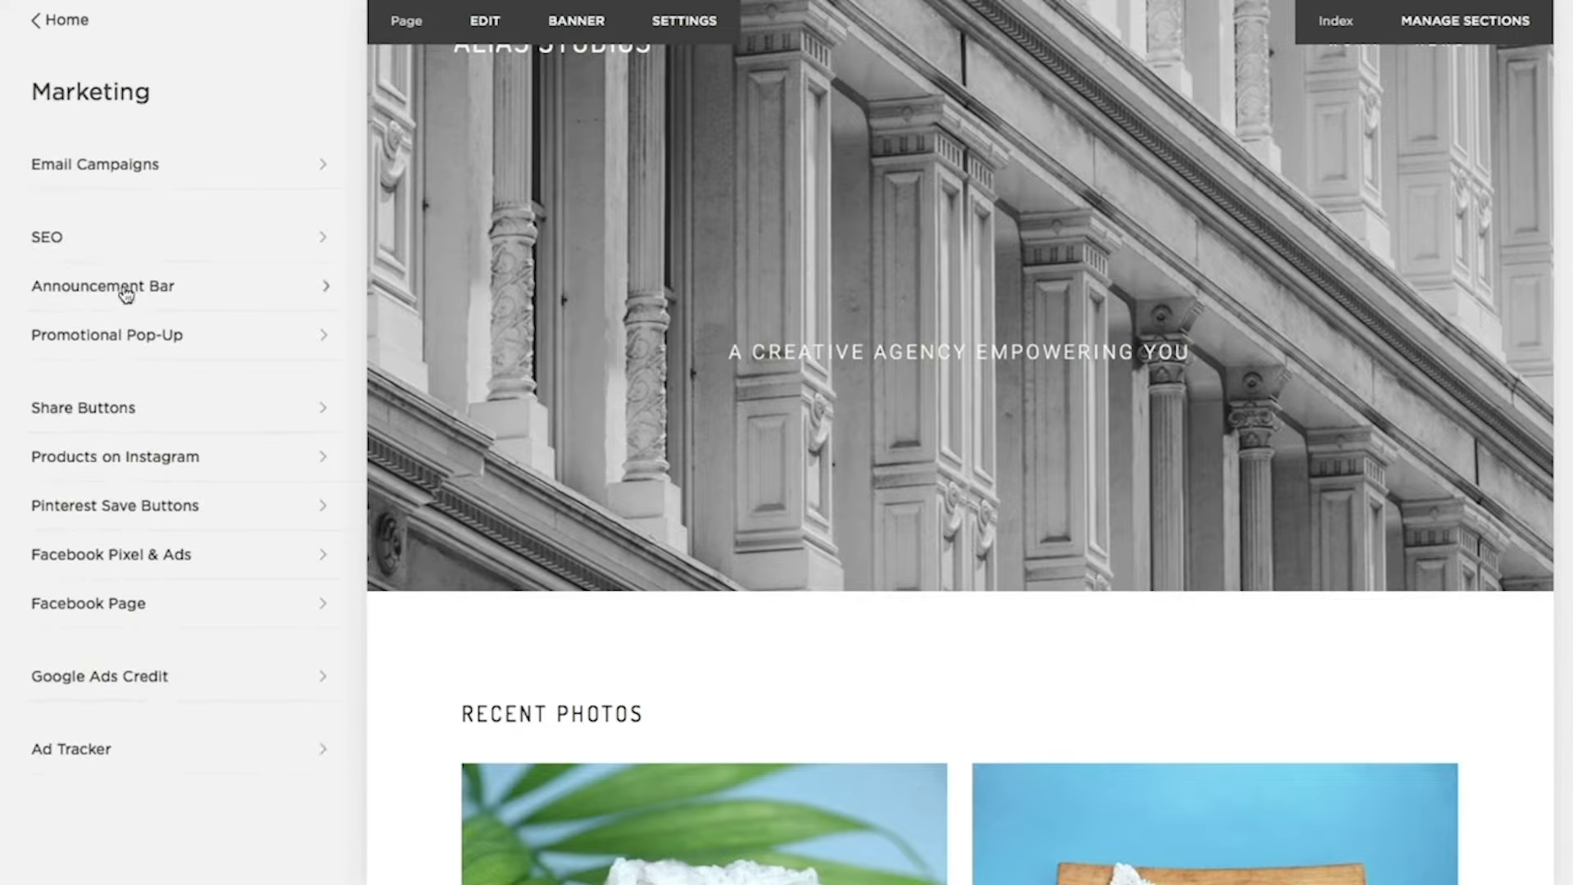
left_click(116, 245)
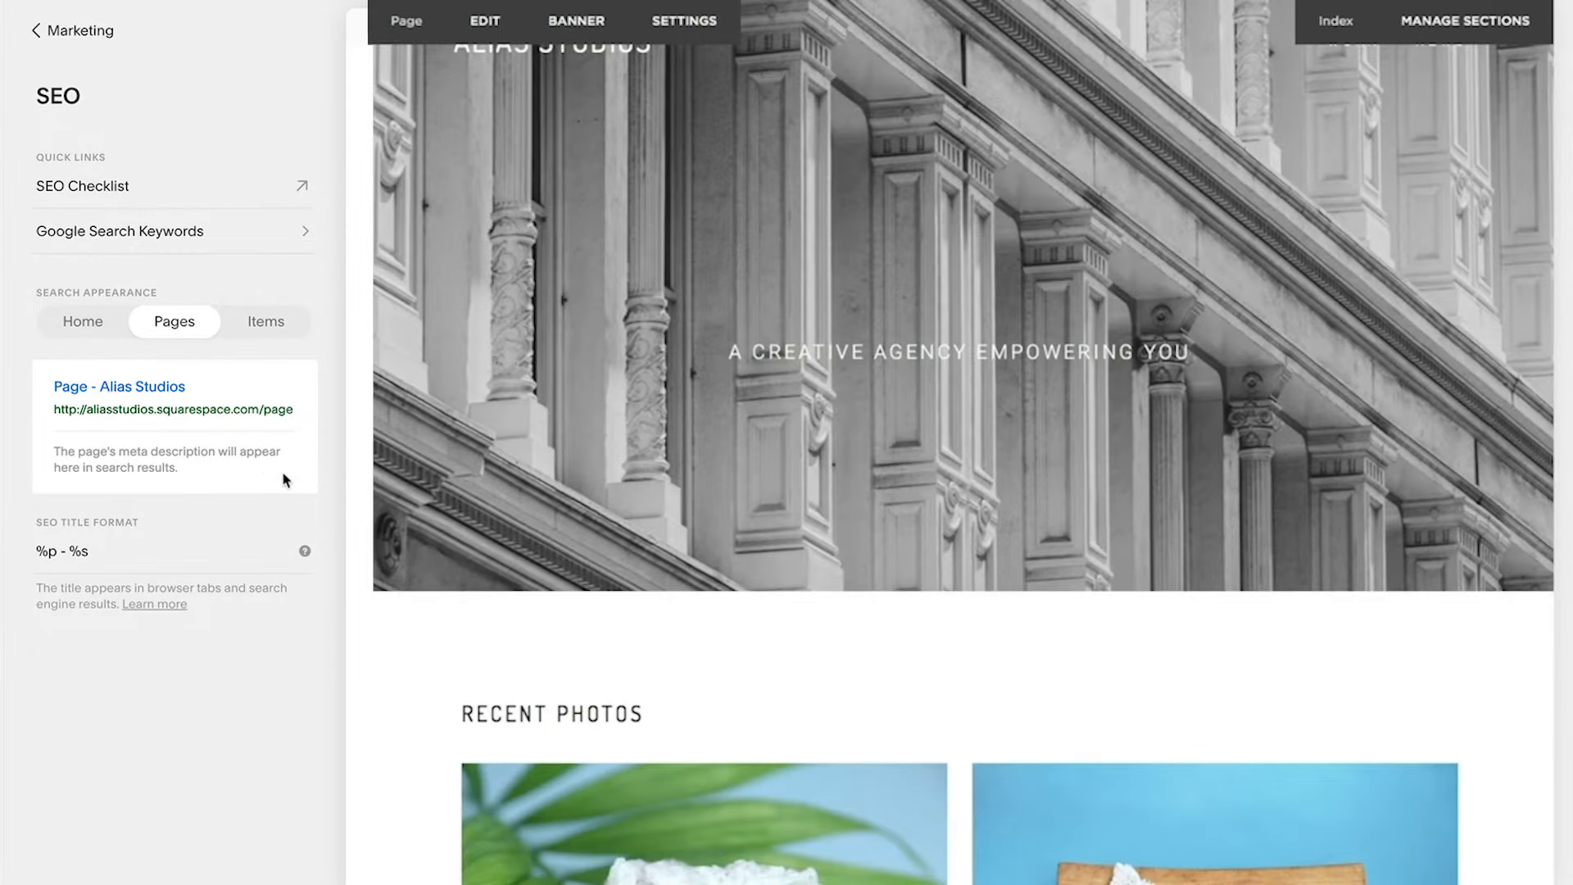
mouse_move(306, 556)
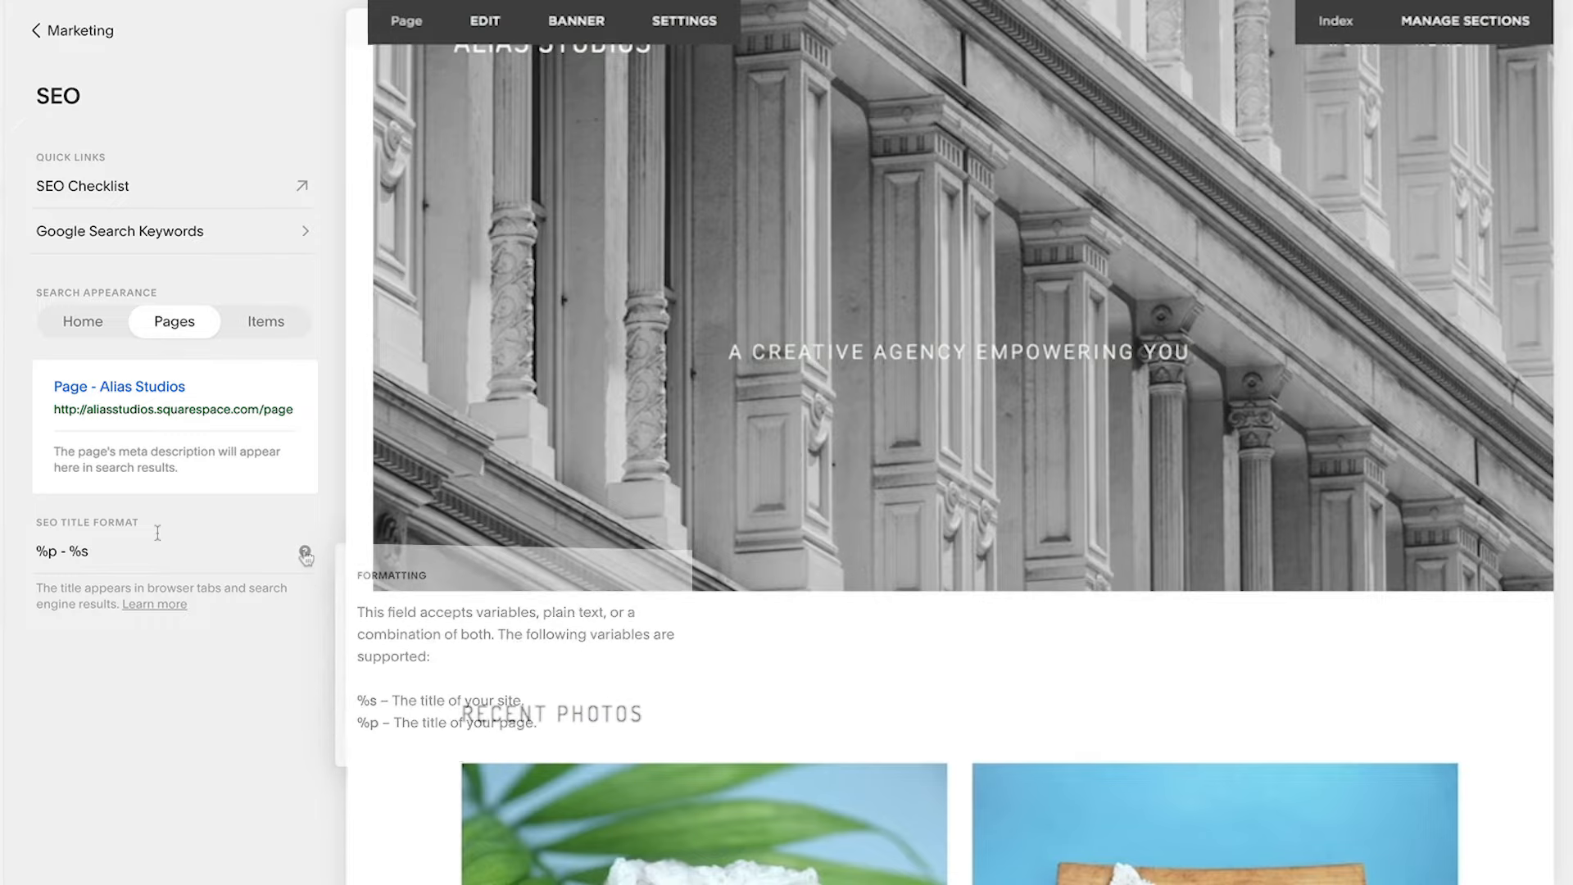
left_click_drag(90, 552, 60, 556)
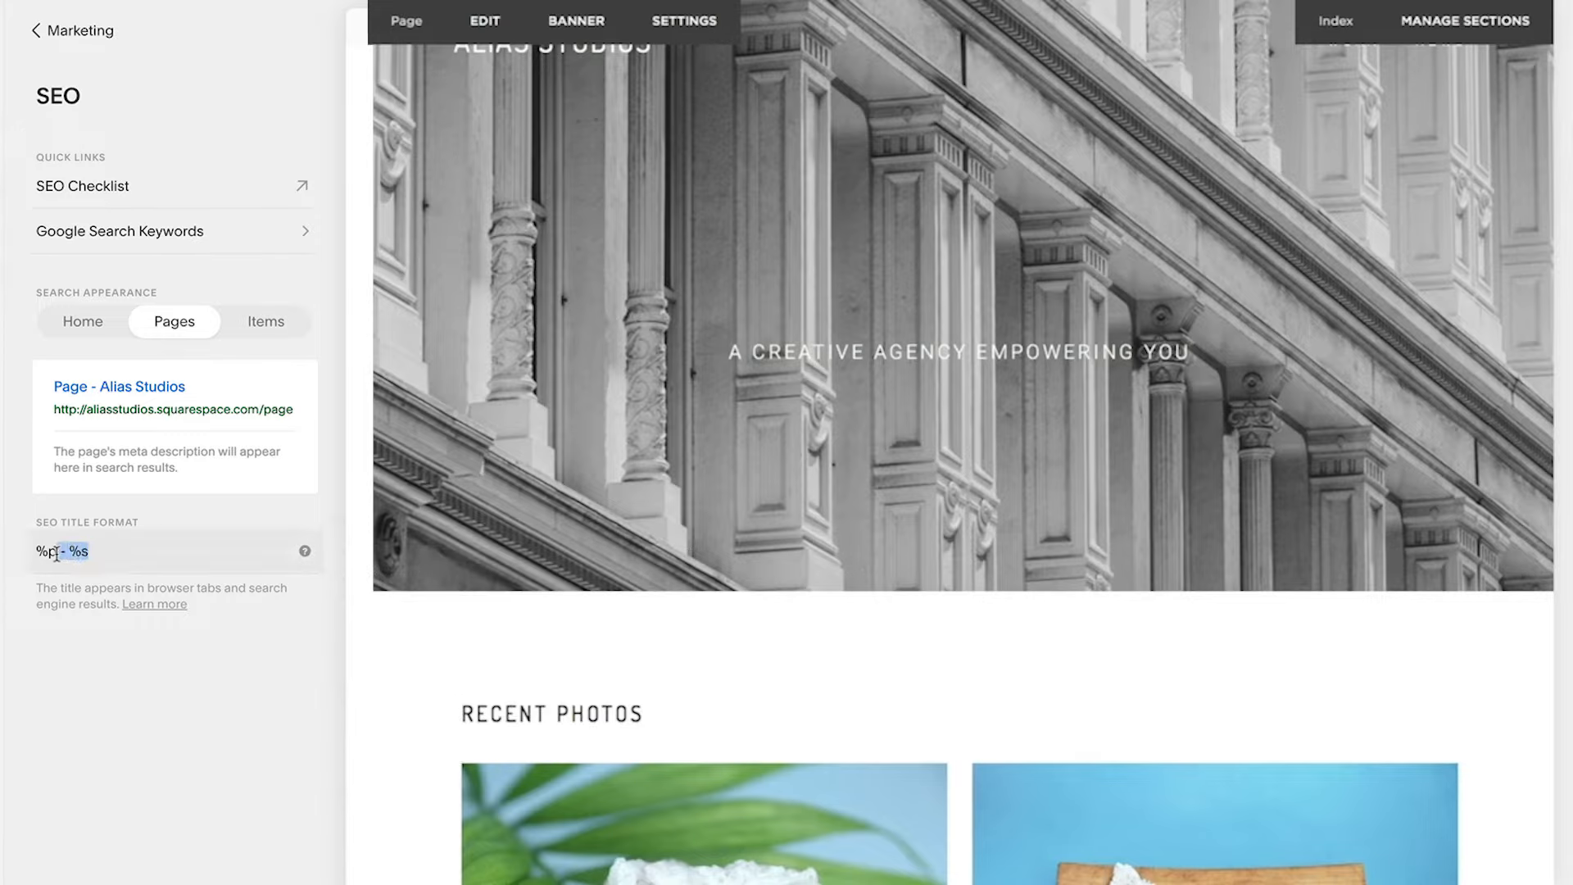
key("BackSpace")
left_click(38, 551)
type("%s -")
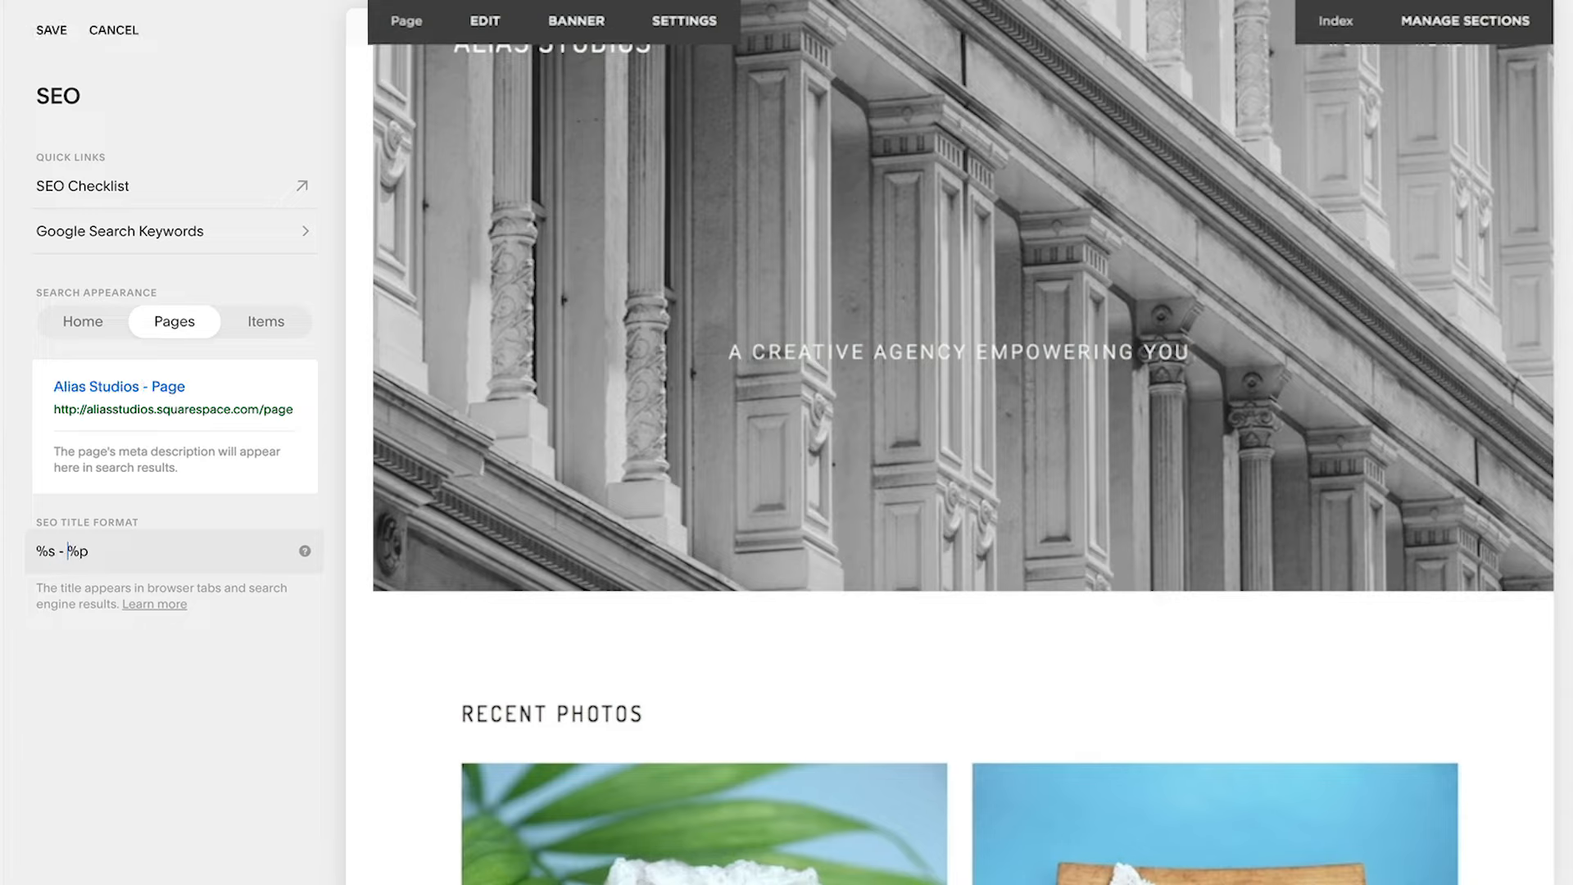
Set the home SEO site description to "Alias Studios is a New York City based production studio specializing in photography, video, and web design." and save.
left_click(89, 325)
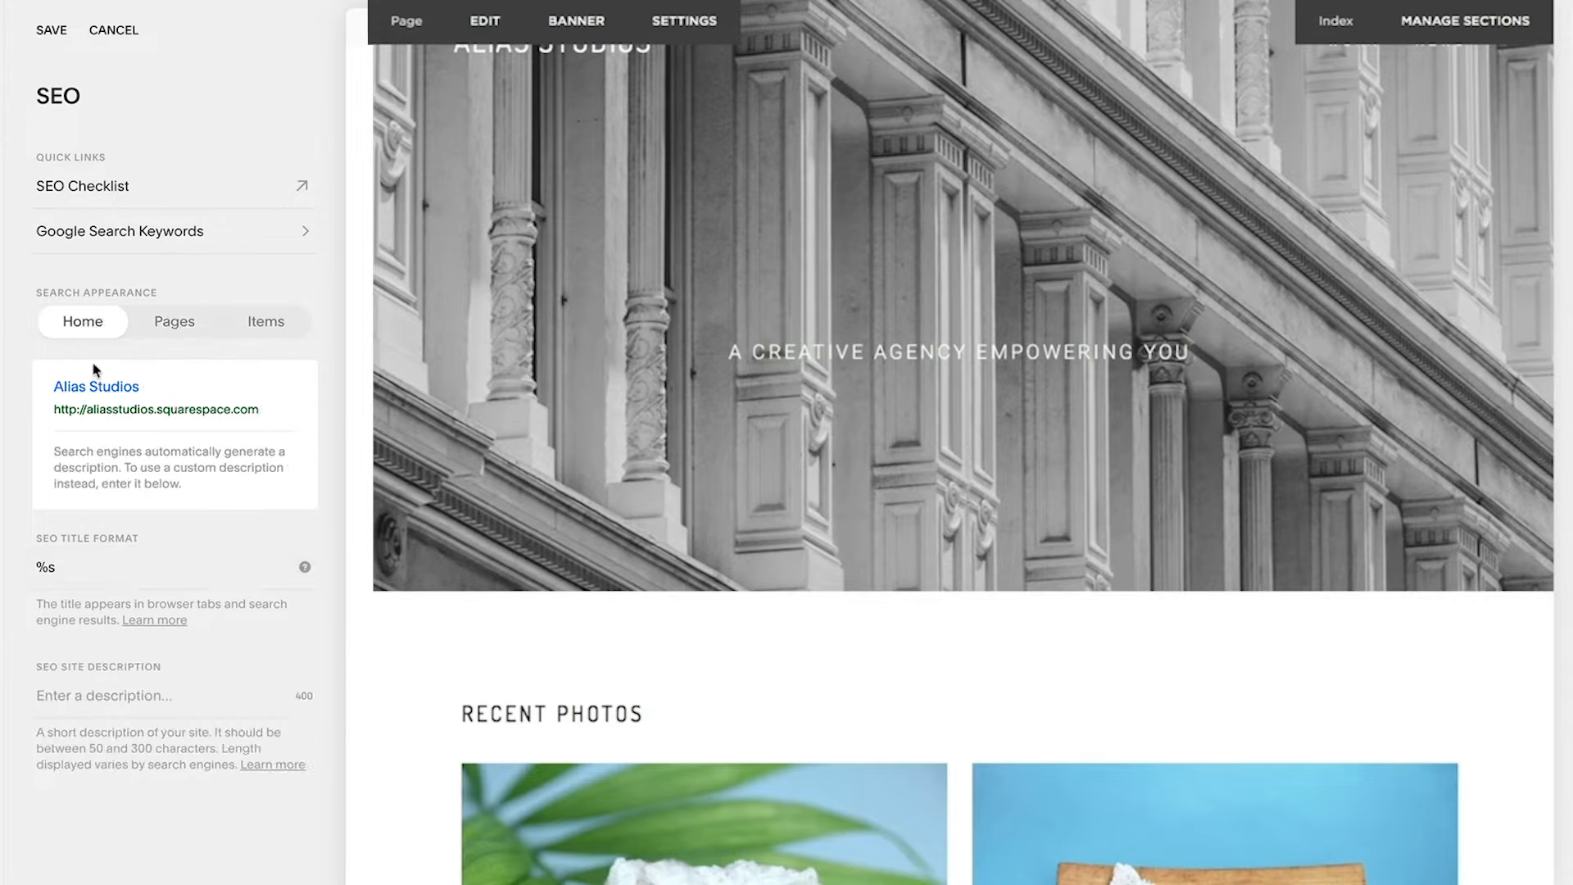
left_click(86, 688)
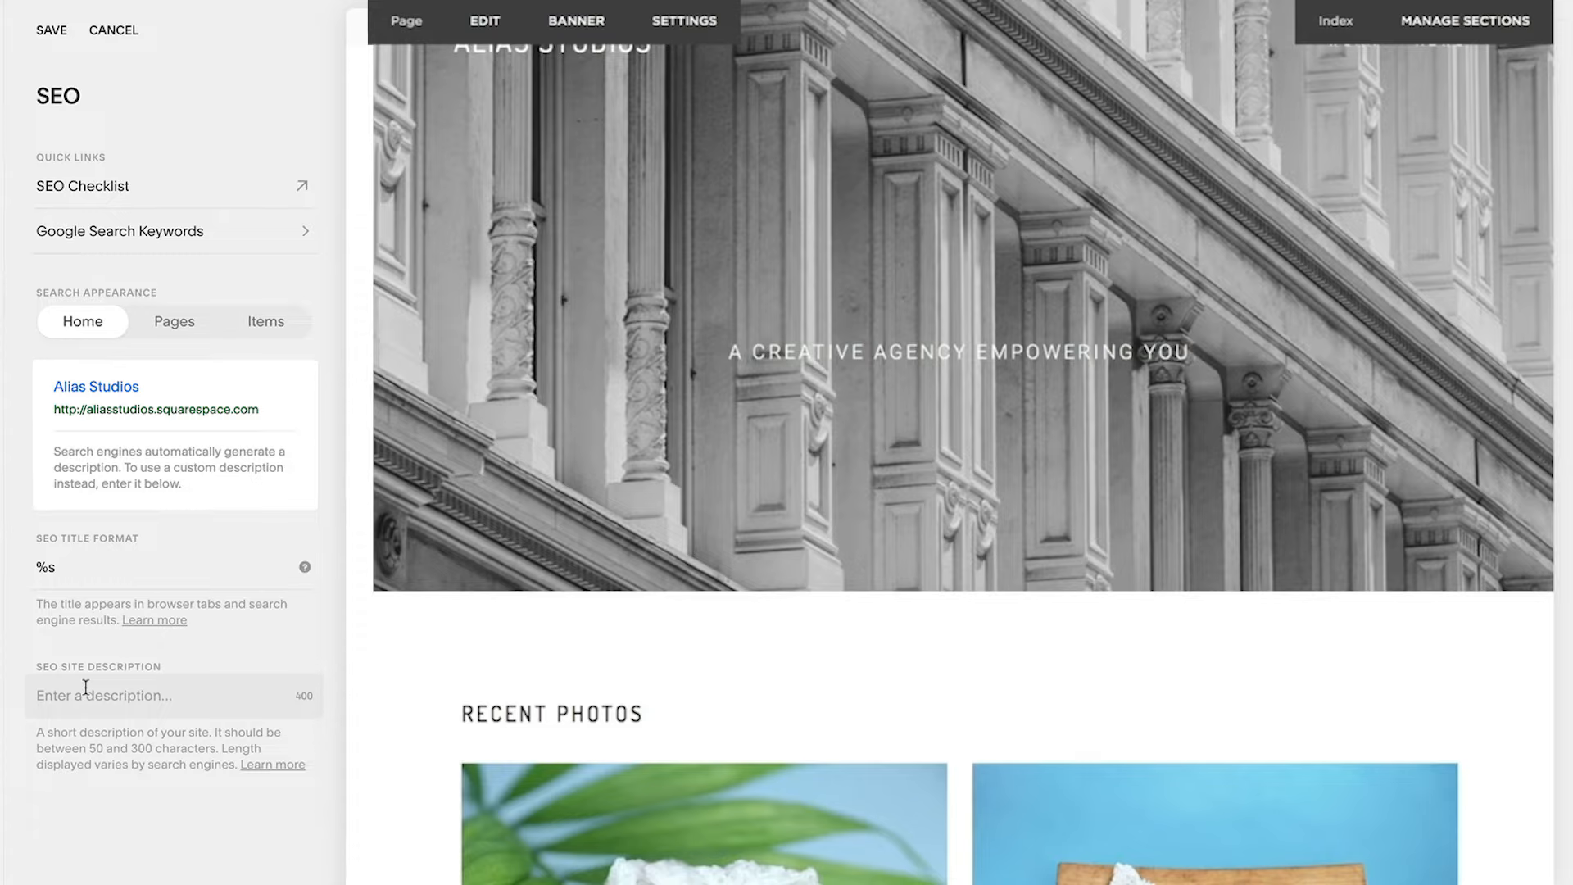
type("Alias Studios is a New York City based production studio specializing in photography, video, and web design.")
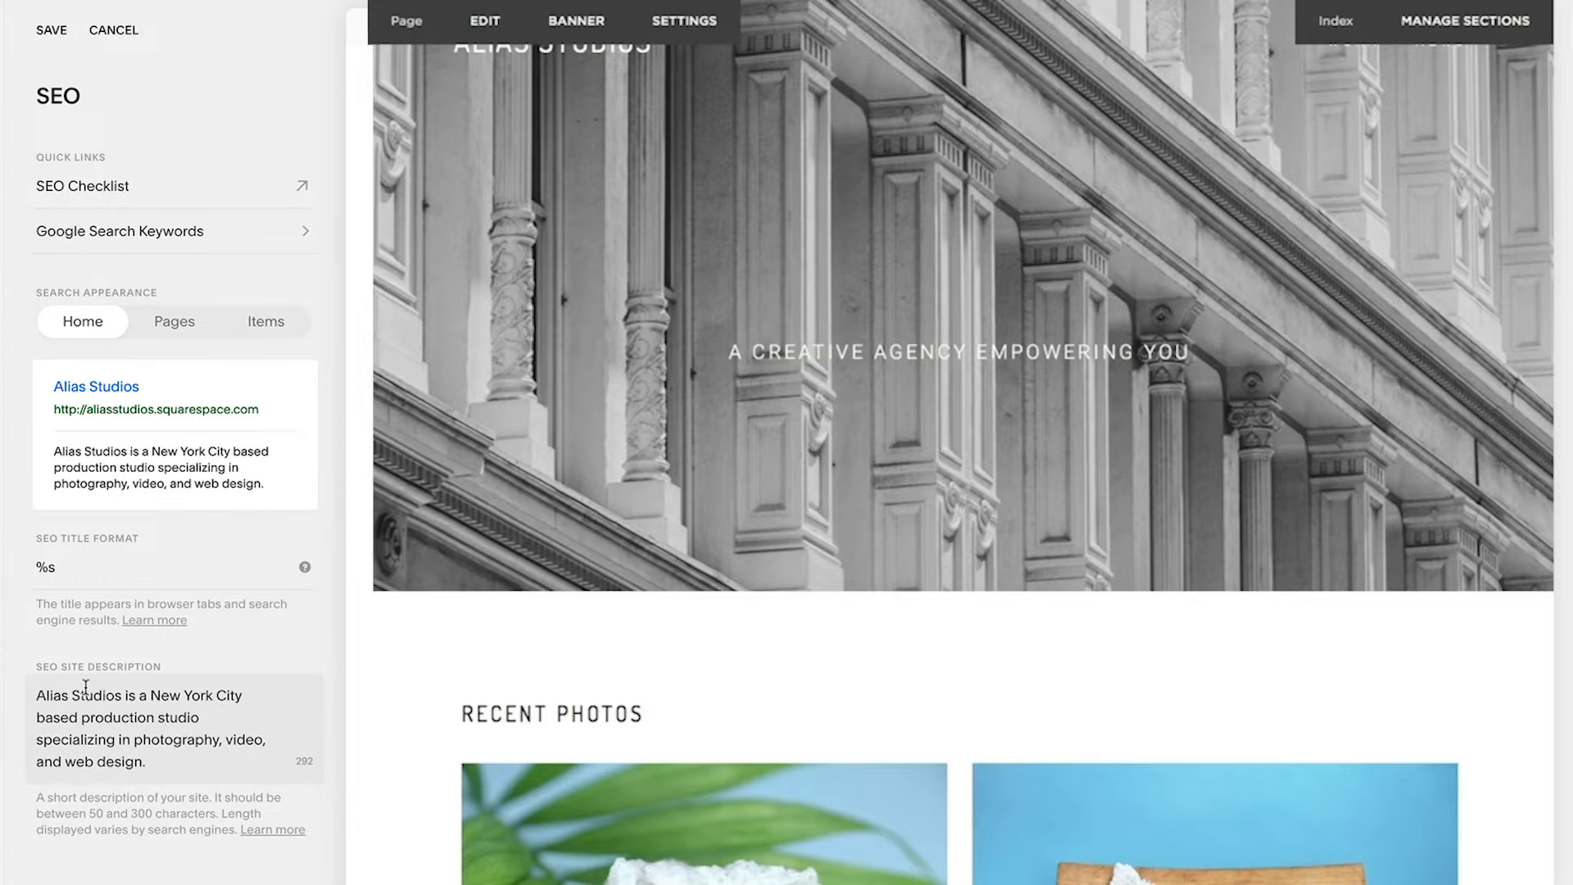
left_click(49, 33)
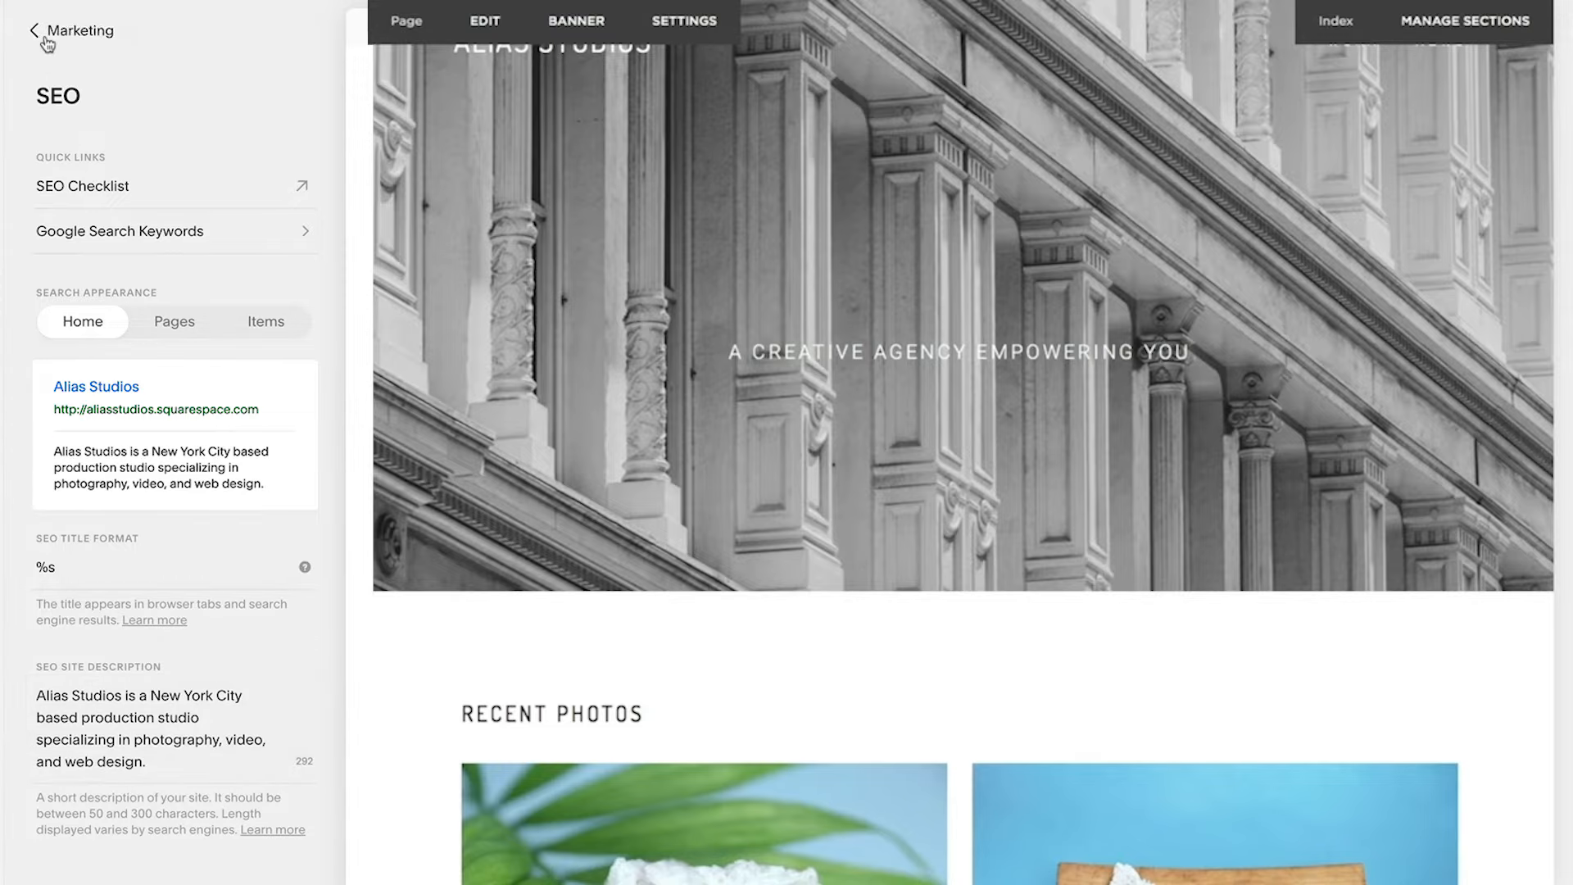
Change the page title of the unlinked Home index page to "Alias Studios Creative Agency Homepage".
left_click(48, 31)
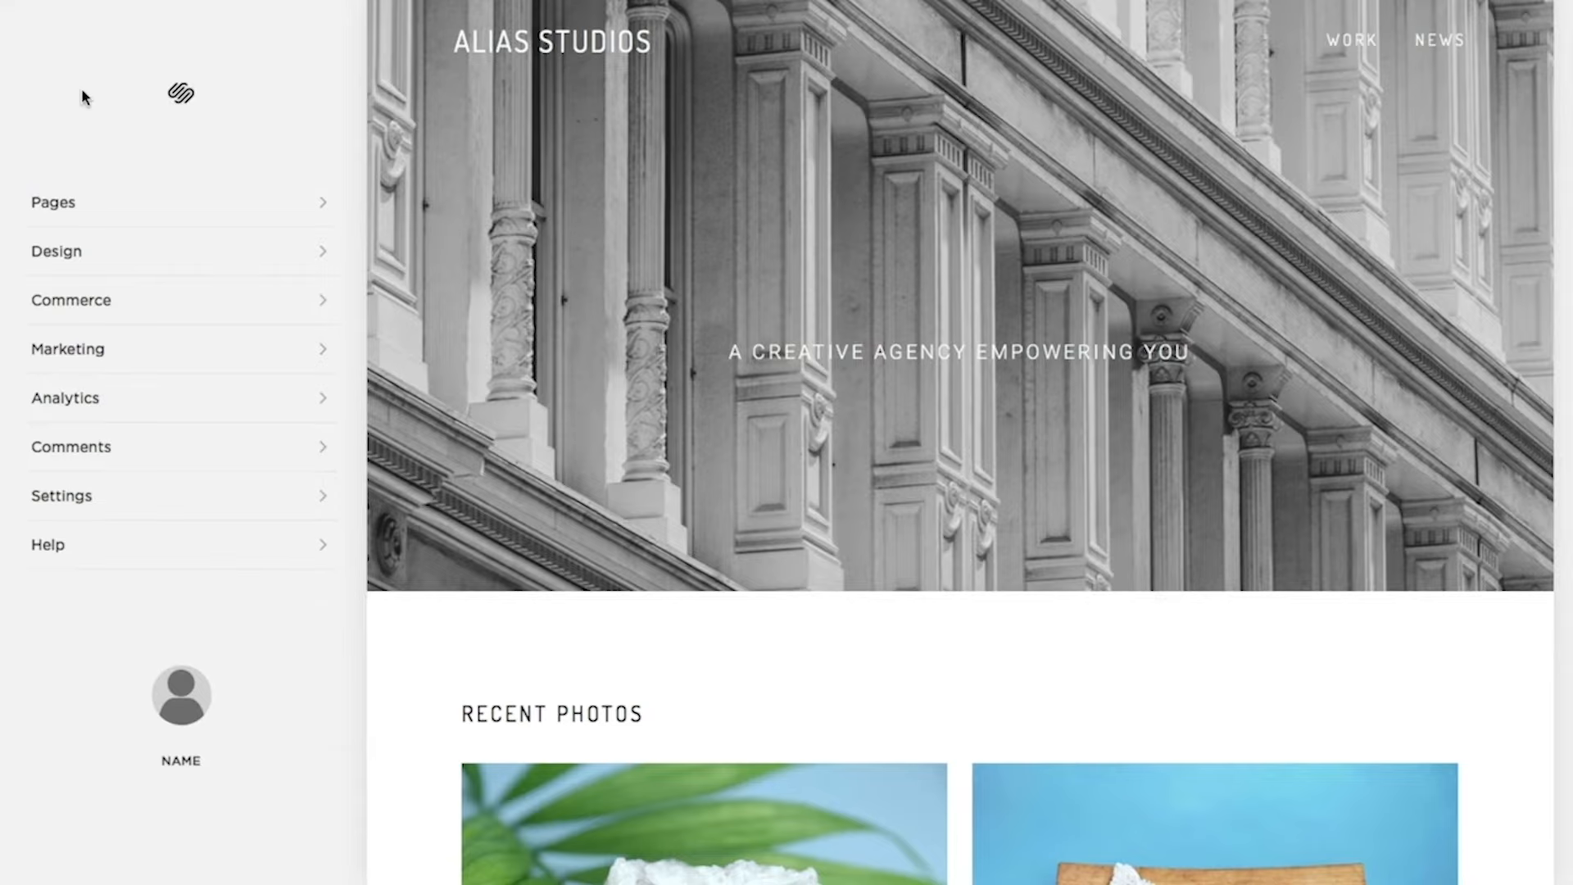
left_click(72, 205)
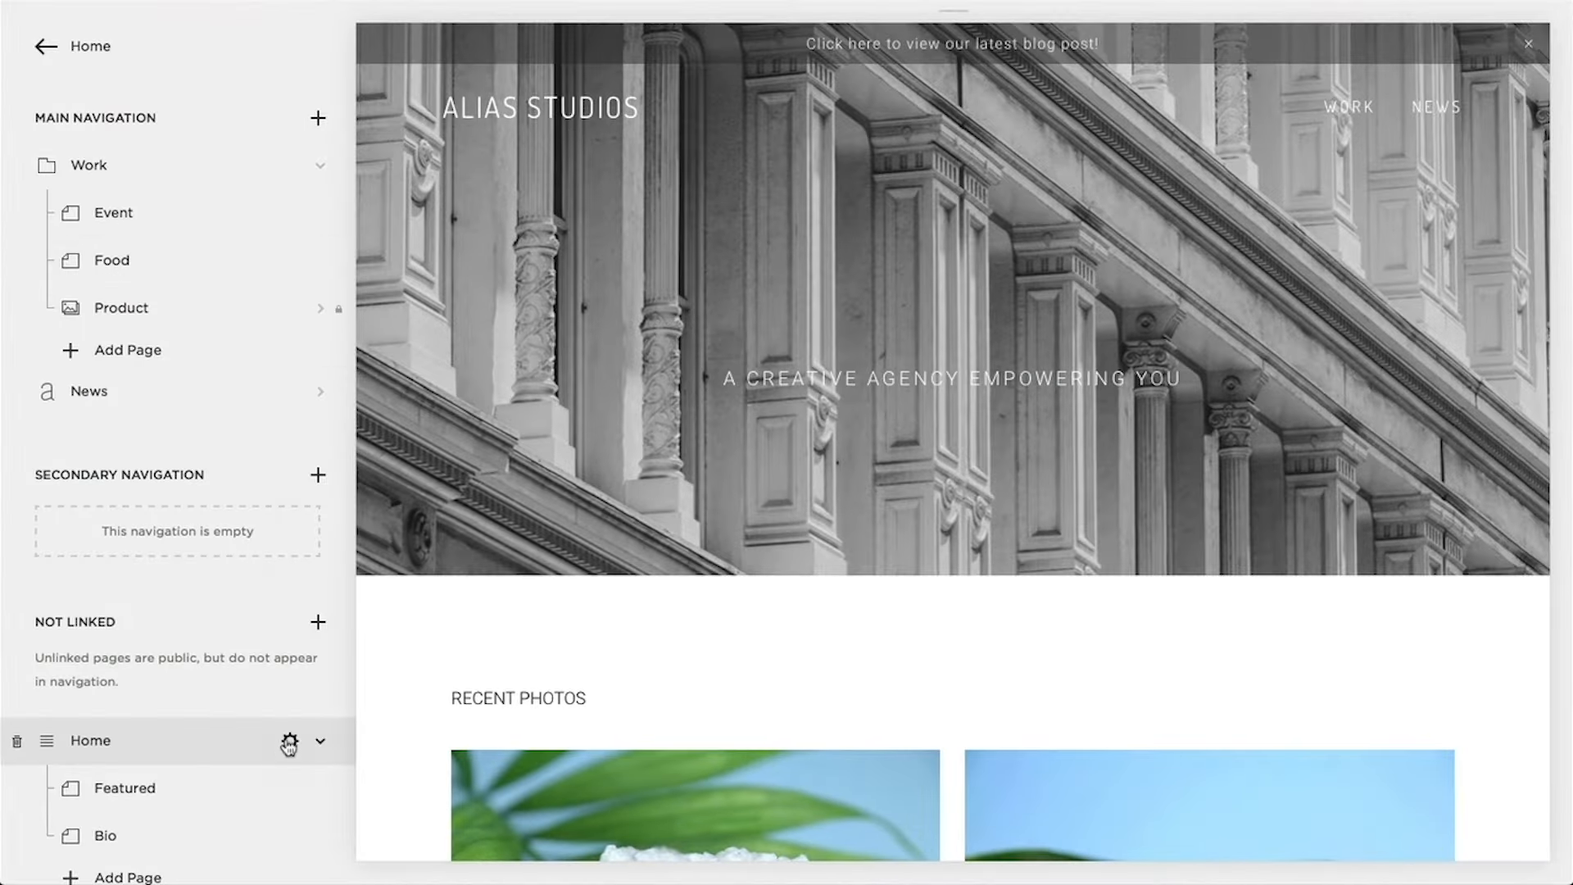
left_click(290, 743)
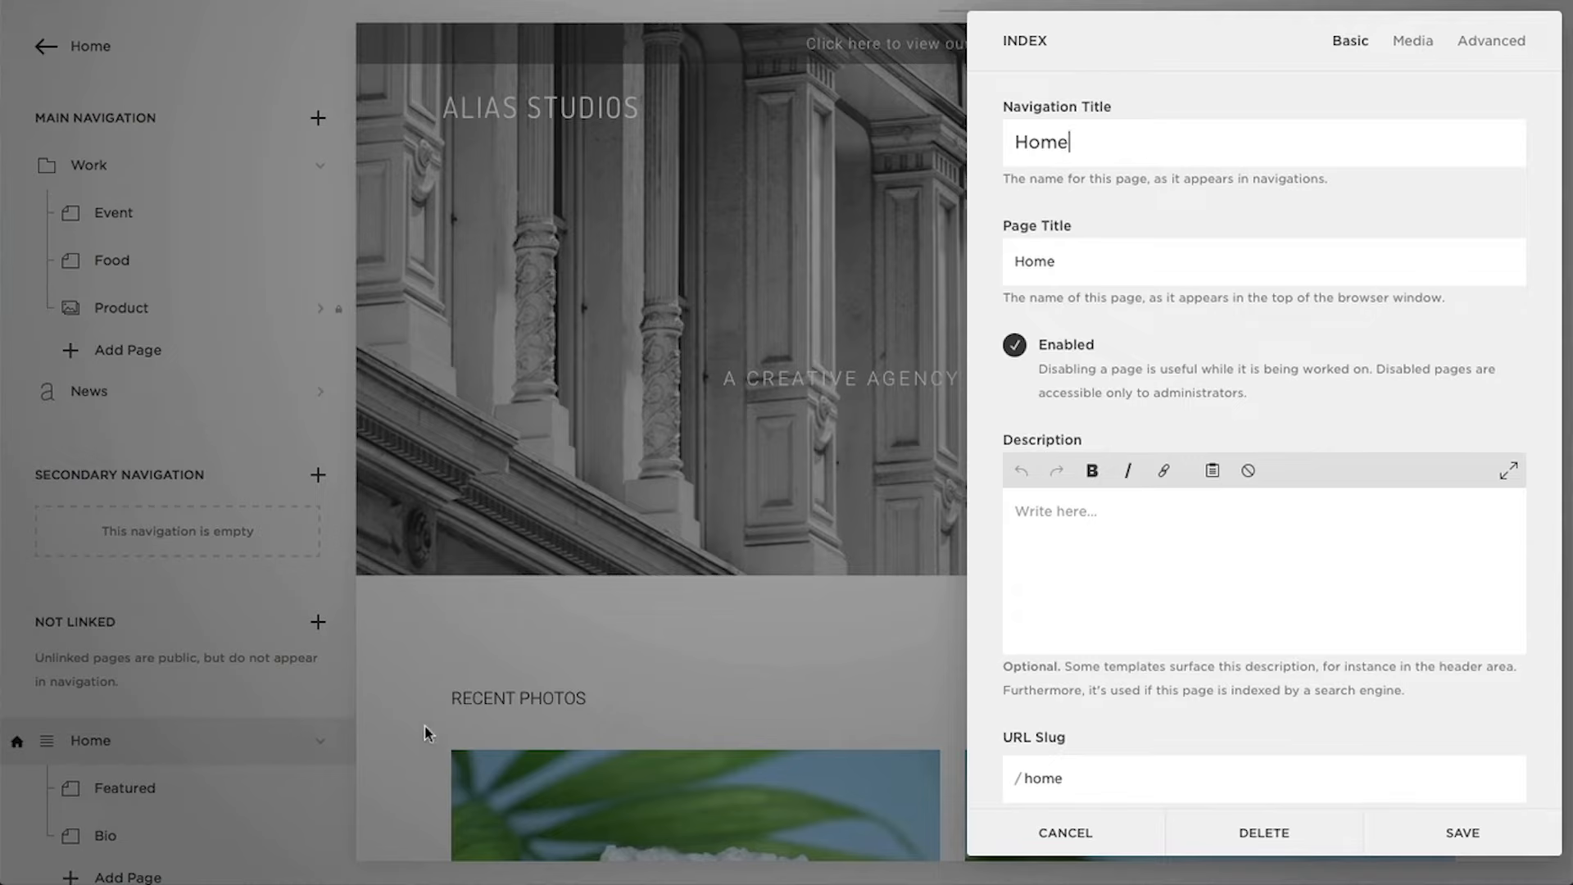
left_click_drag(1065, 260, 969, 257)
type("Alias Studios Creative Agency Homepage")
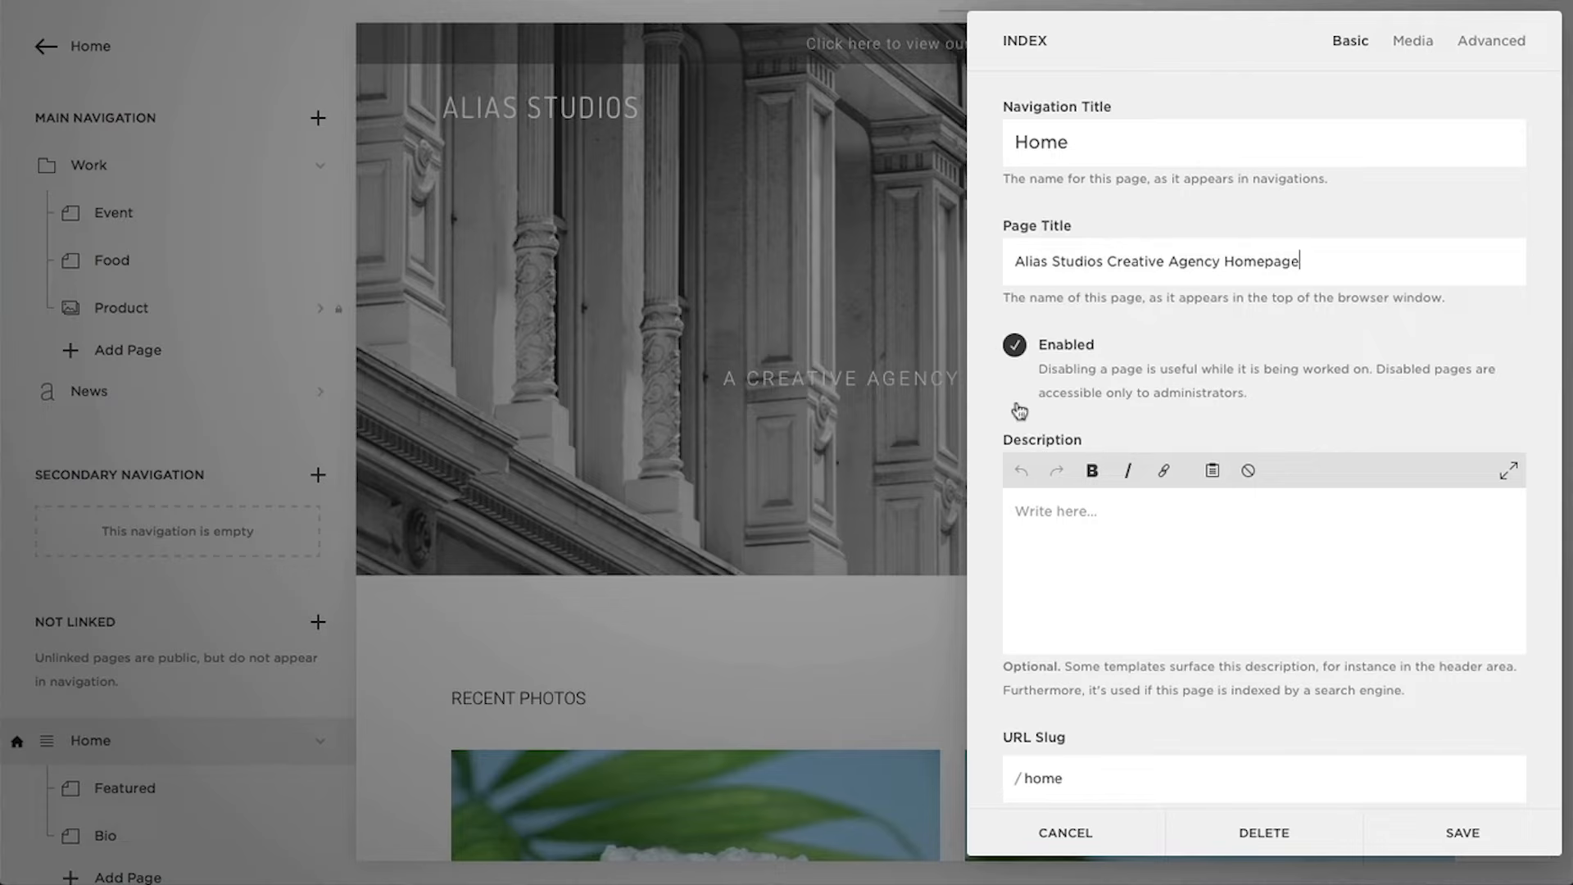
Enter the Home page description "Alias Studios is a creative agency empowering its clients." and save the page settings.
left_click(1039, 516)
type("Alias Studios is a crea")
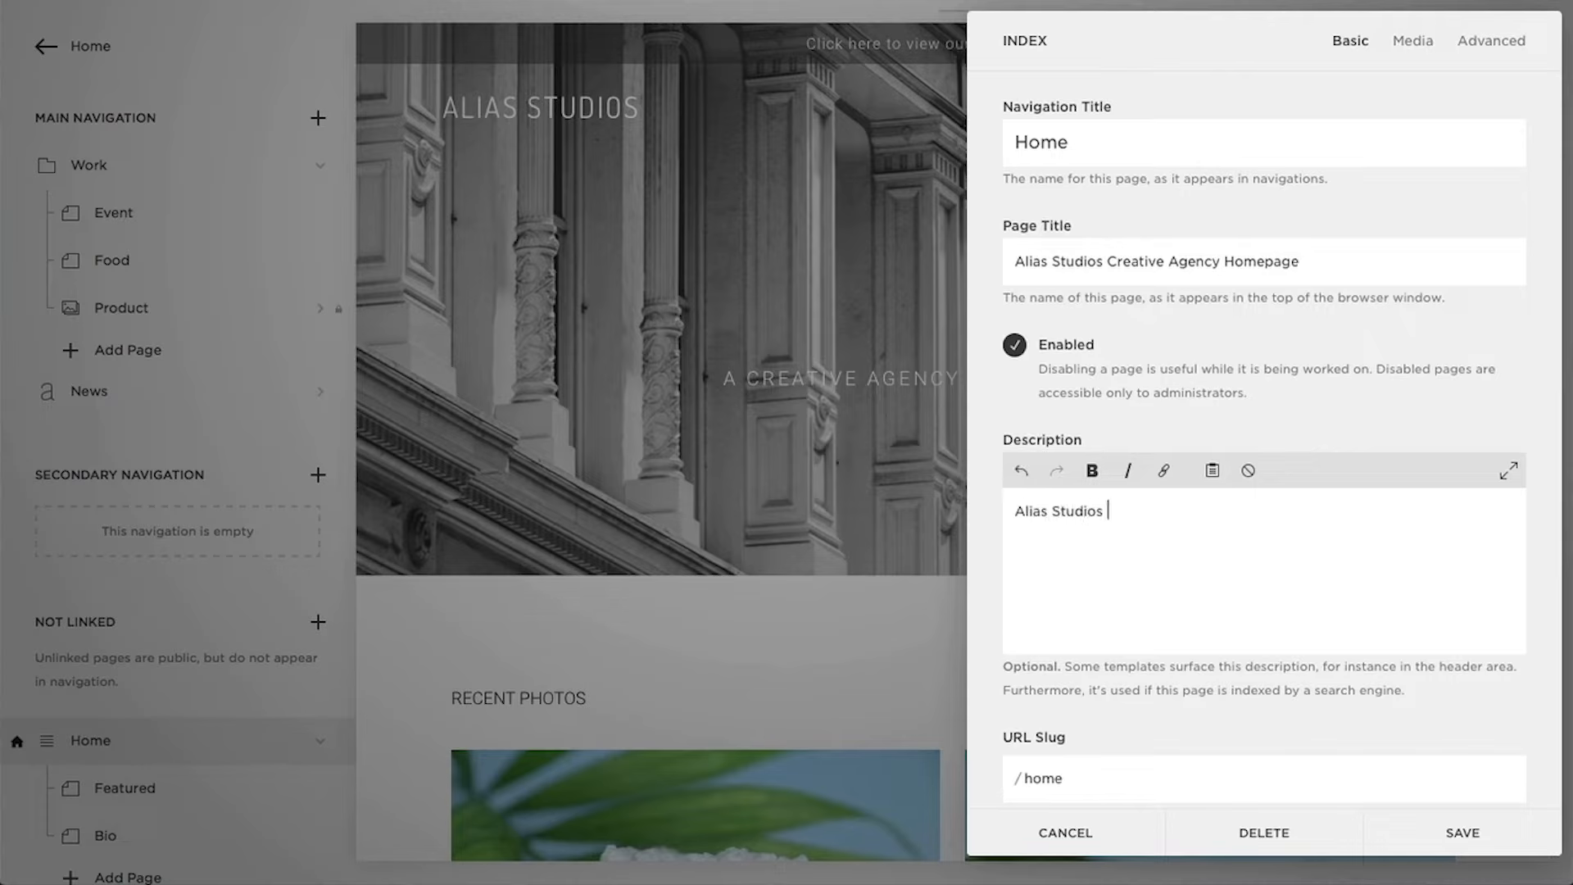
type("tive agency empowering its clients.")
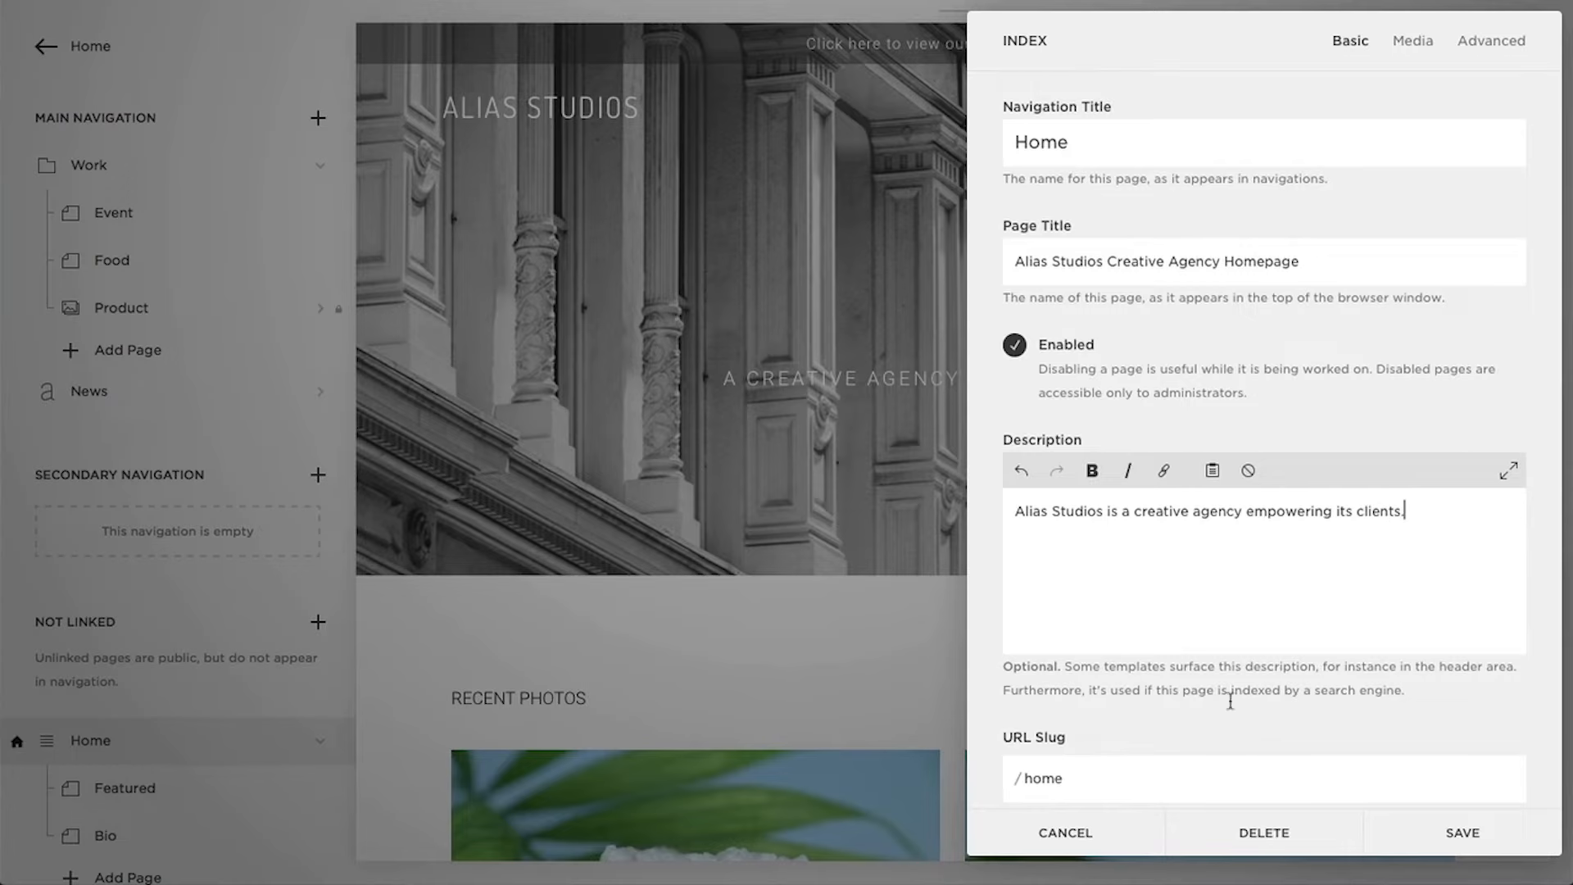
left_click(1426, 828)
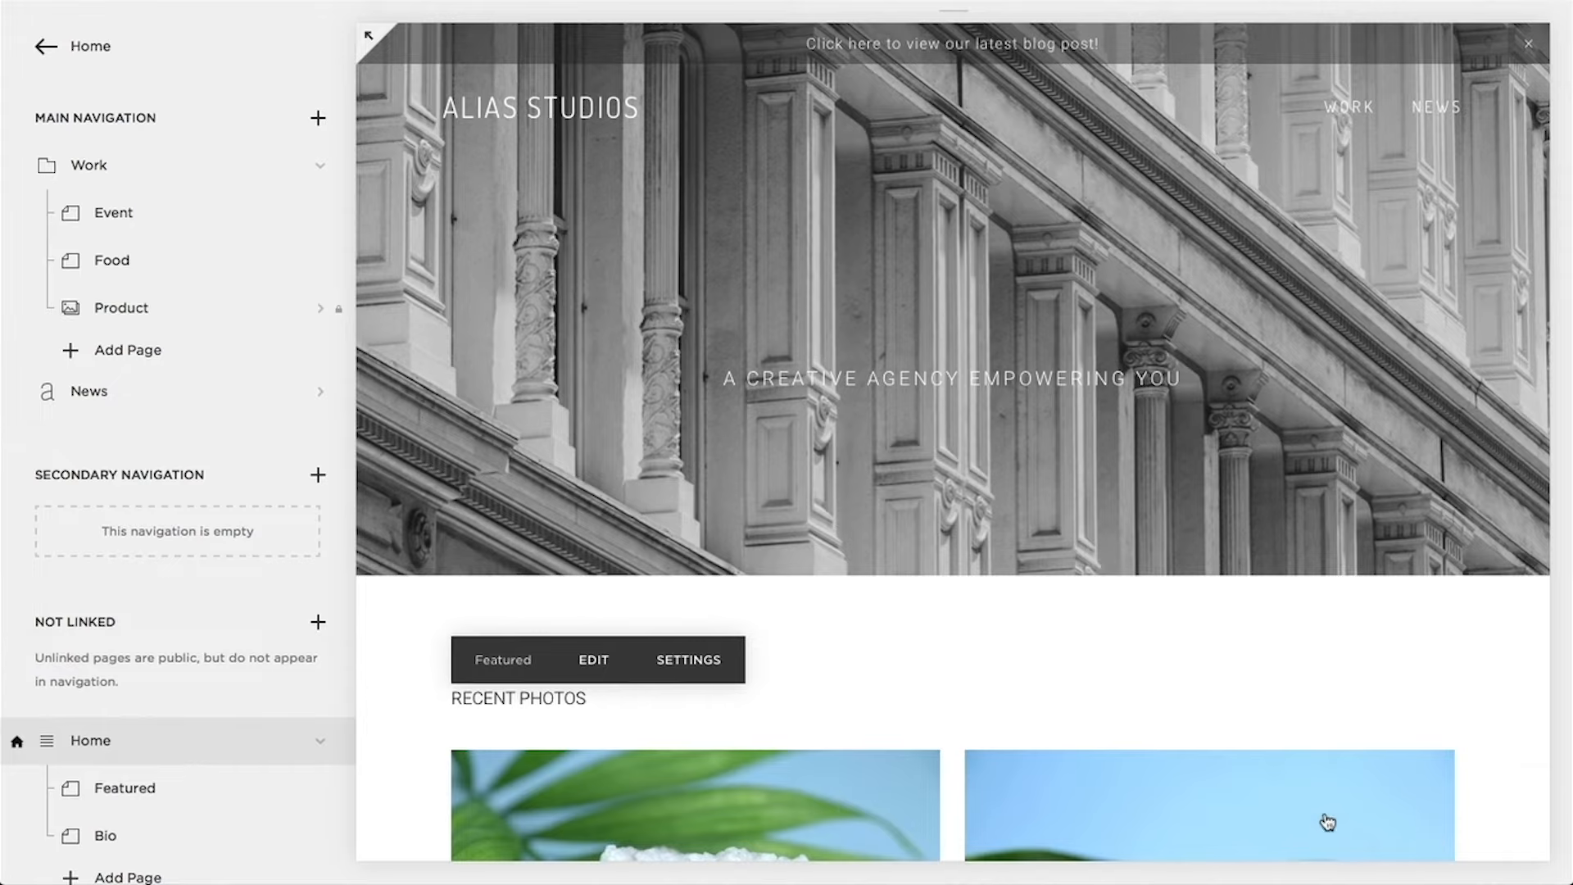
Format the "RECENT PHOTOS" text in the Featured section as Heading 2 and save the section.
left_click(588, 662)
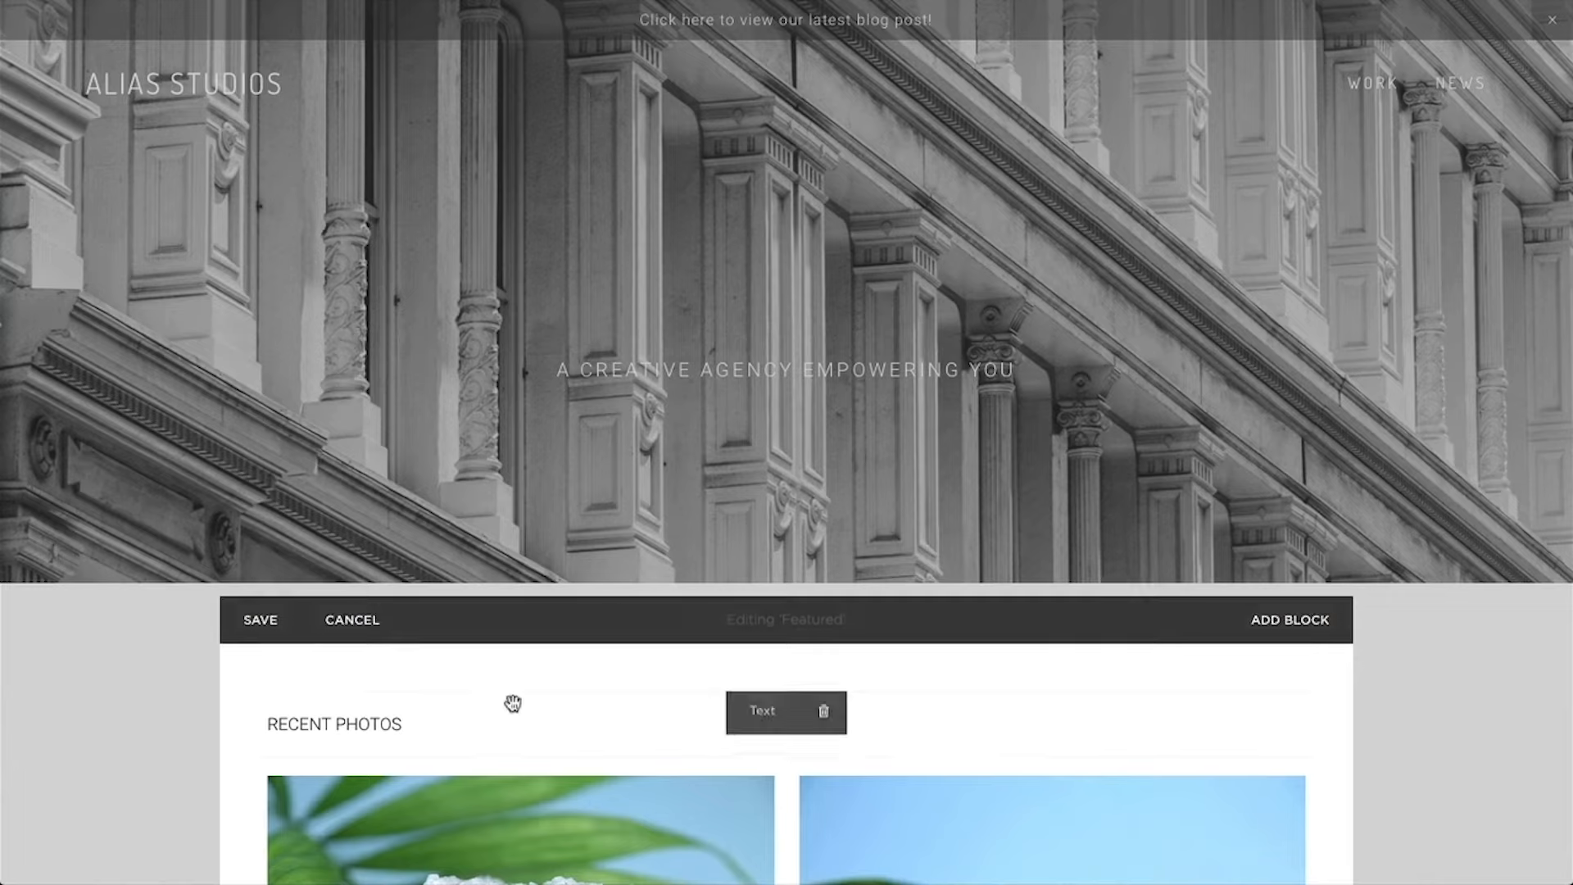
left_click_drag(439, 723, 282, 724)
left_click(606, 688)
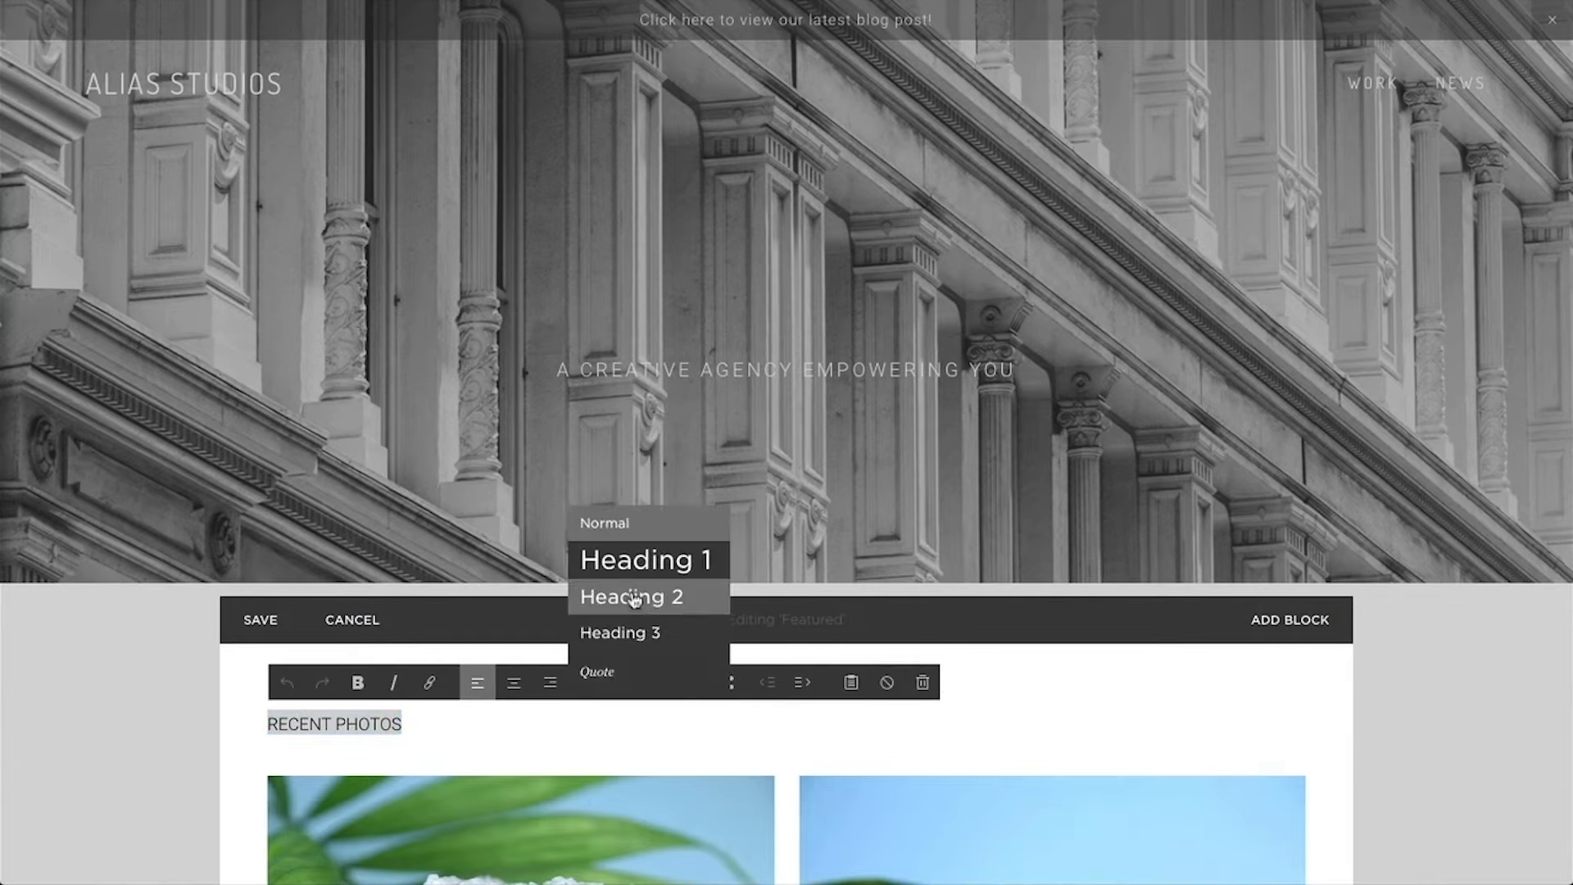
left_click(634, 594)
left_click(244, 626)
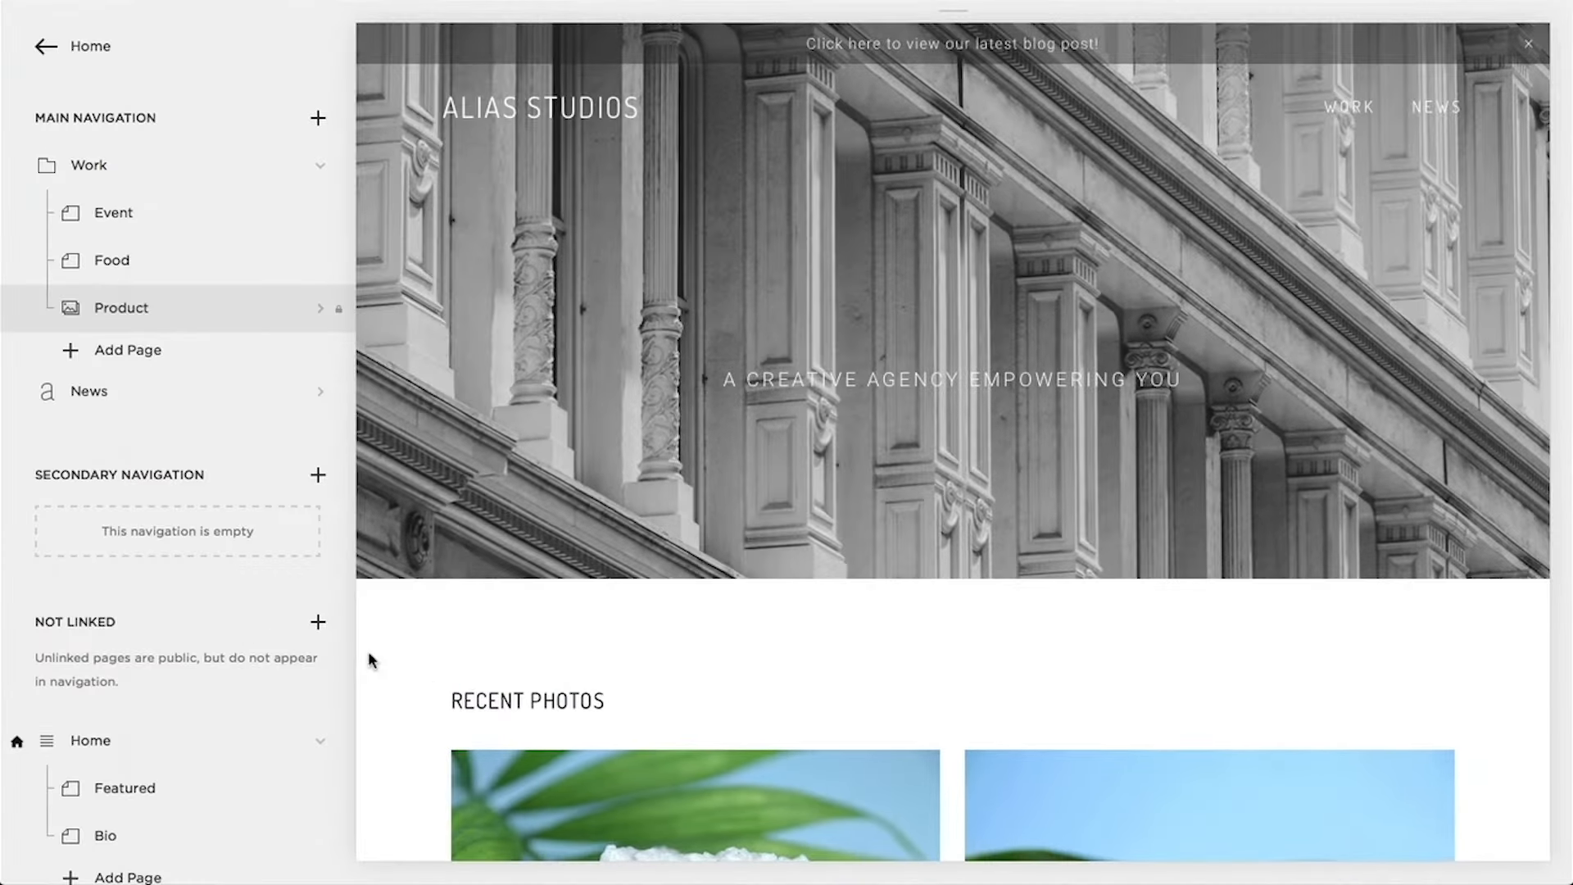
Format the "BIO" text in the Bio section as Heading 2 and save the section.
scroll(422, 674, "down", 10)
scroll(423, 675, "down", 10)
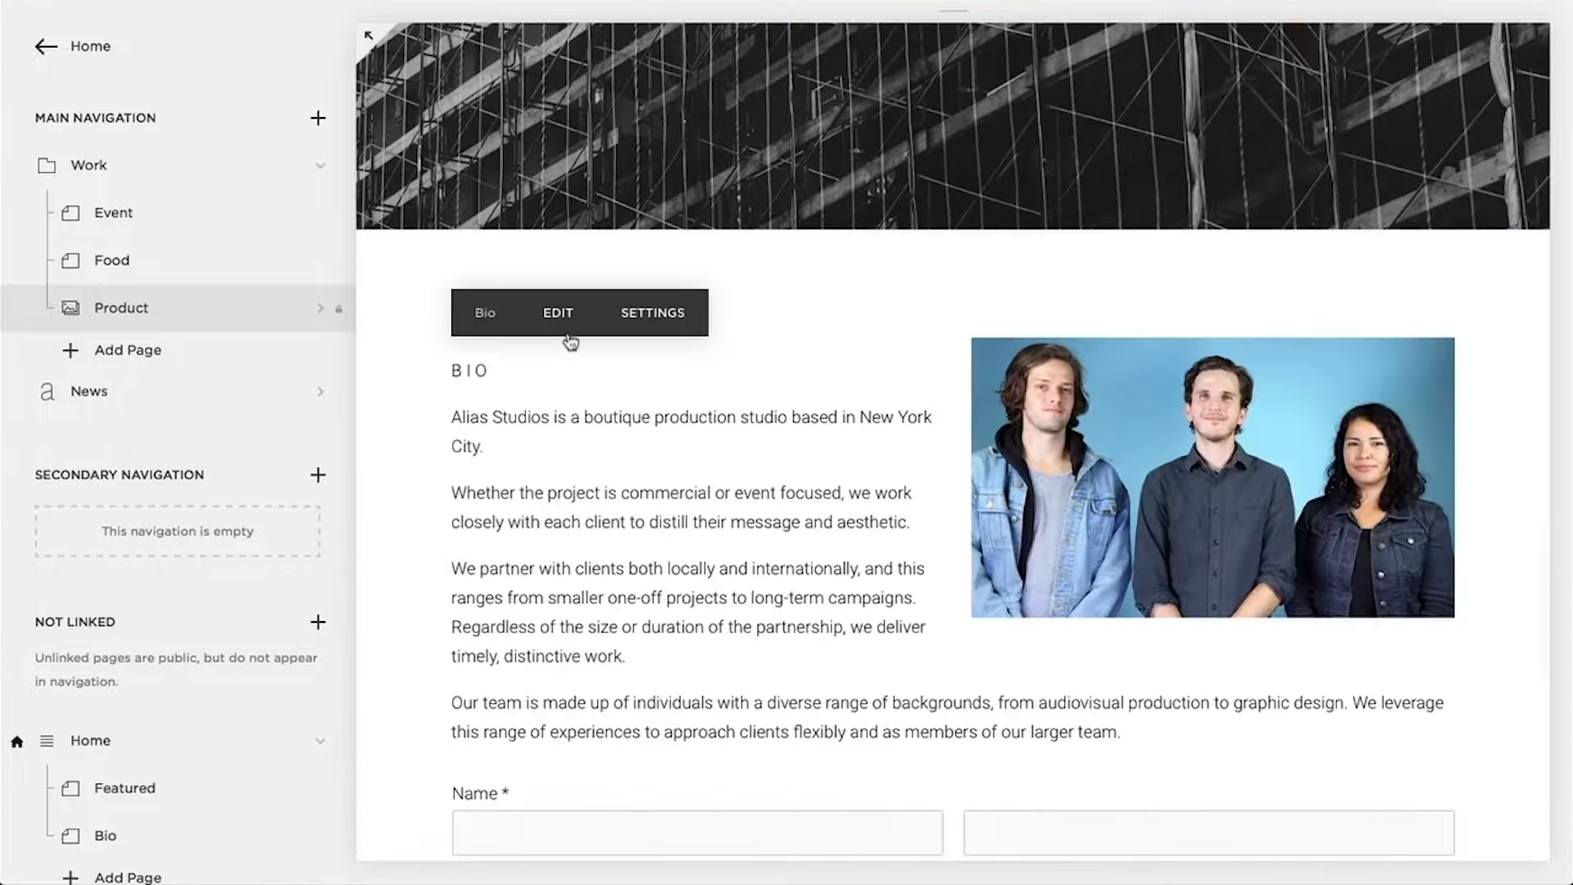
left_click(564, 323)
double_click(295, 545)
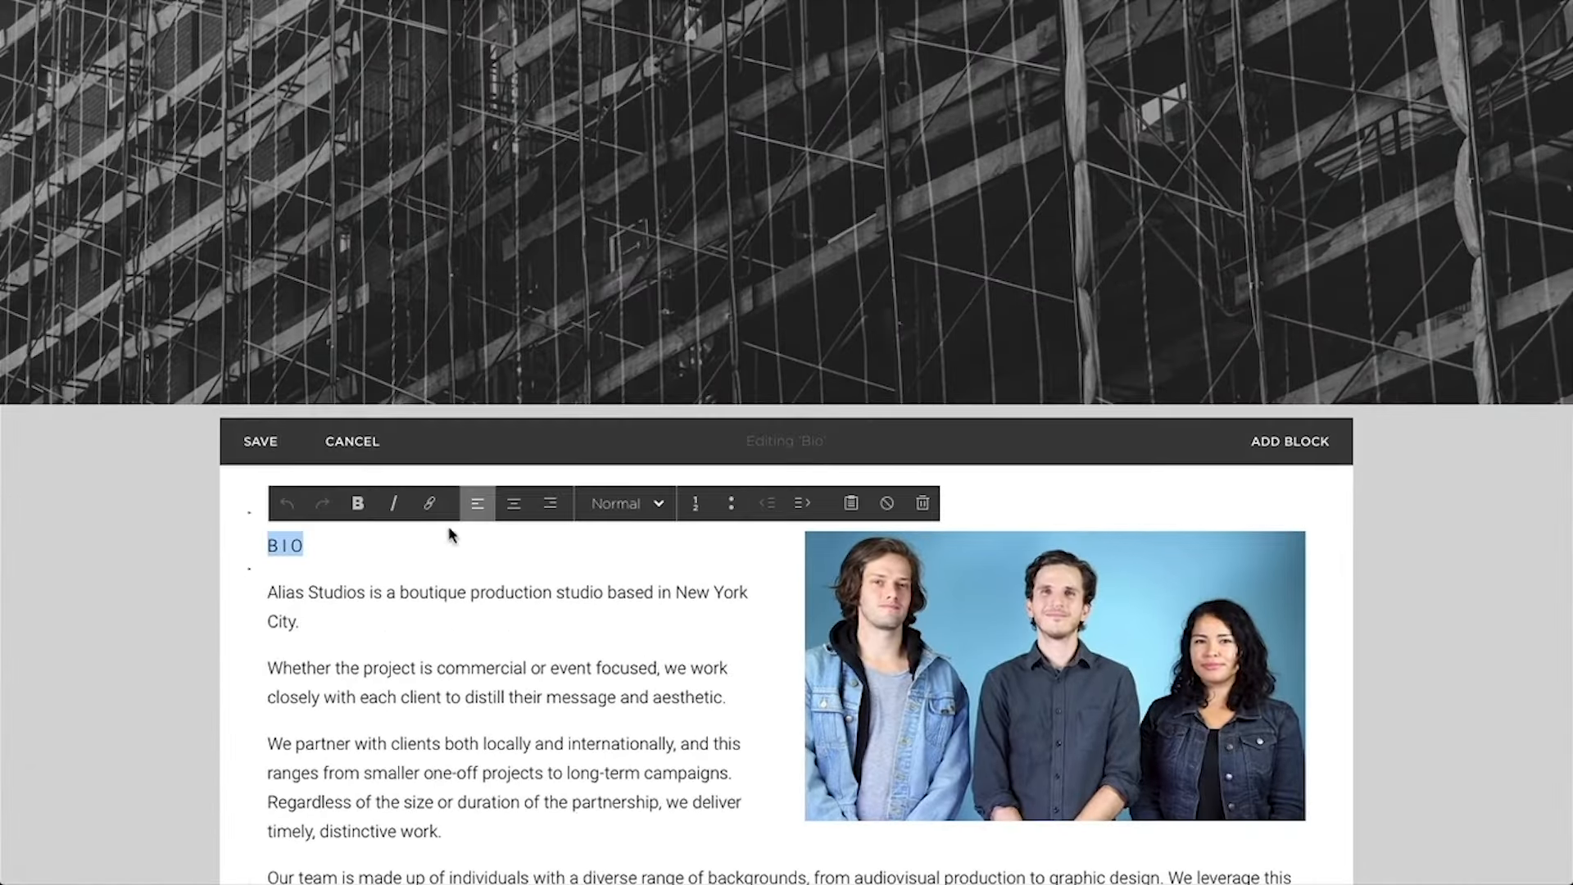
left_click(627, 503)
left_click(623, 613)
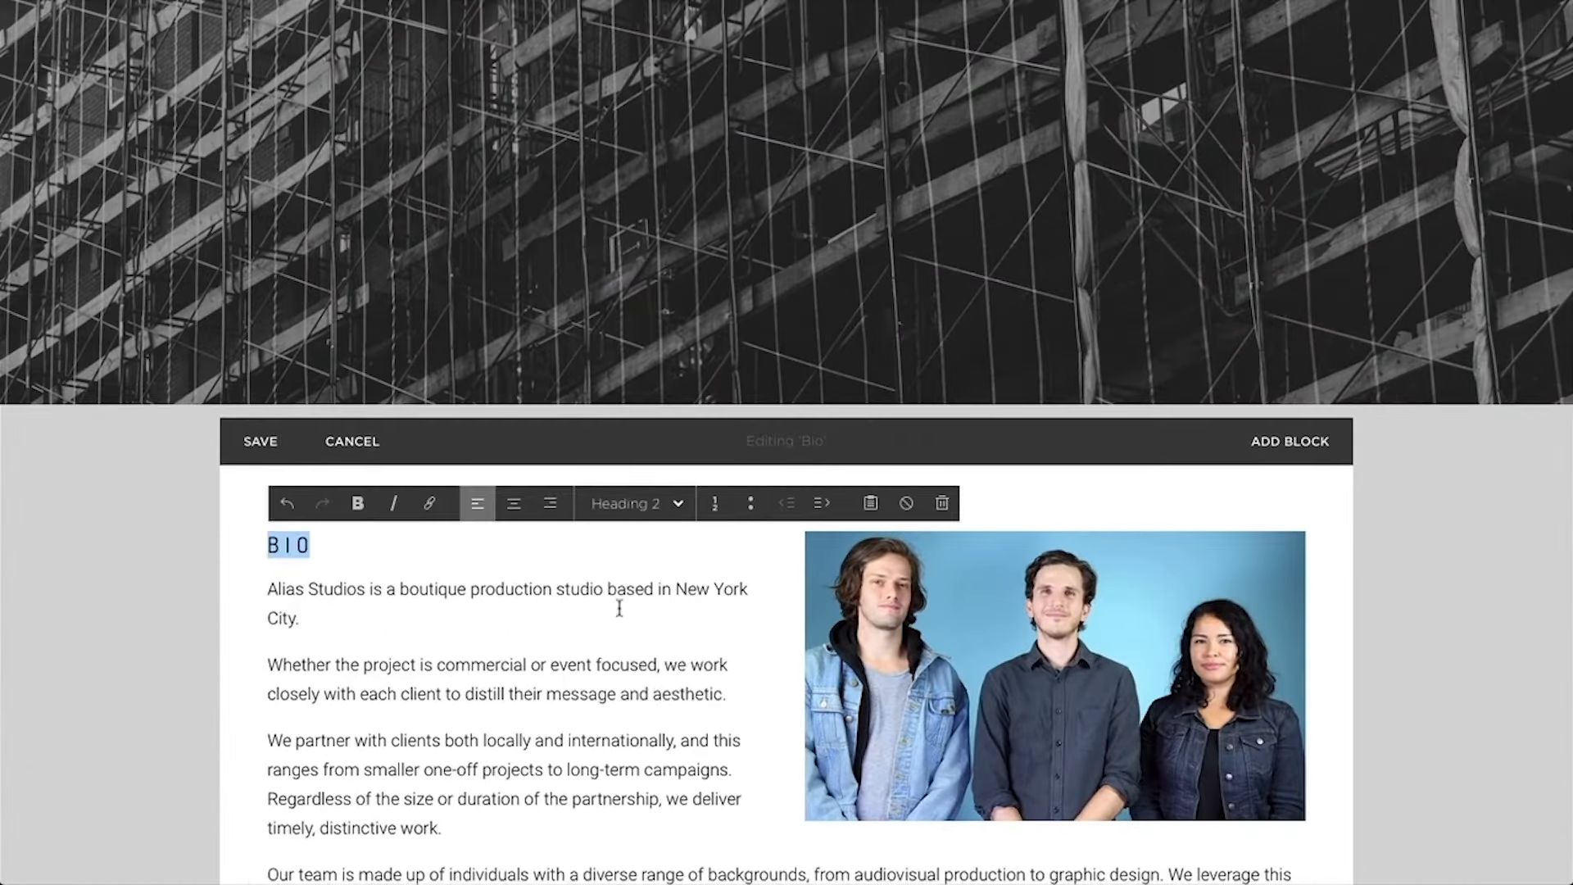
left_click(267, 442)
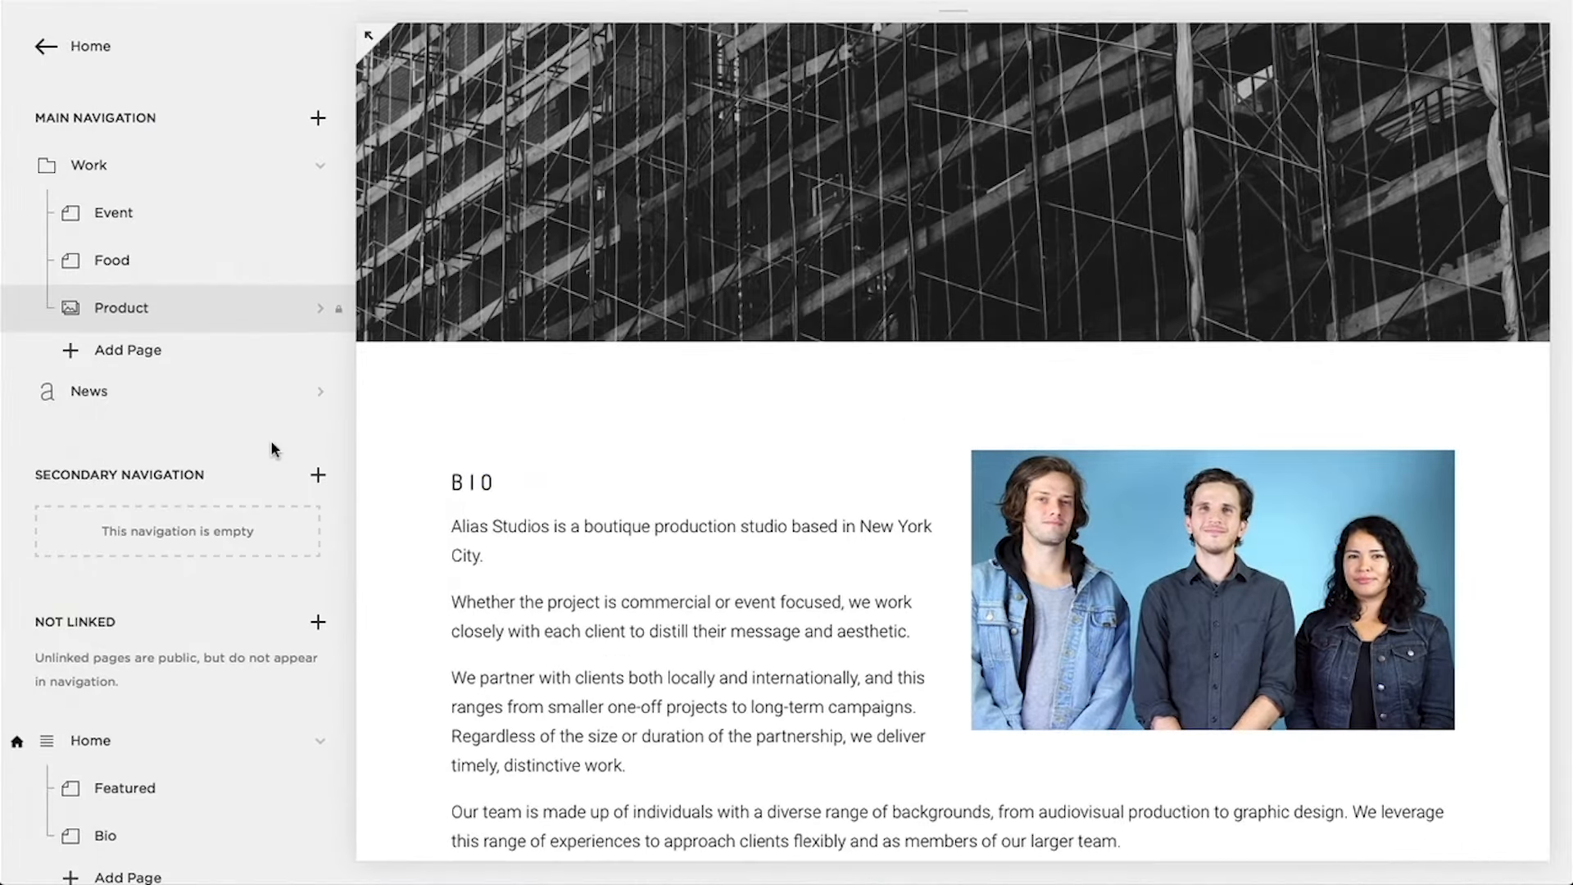
Add the category "Photography" to the first image in the Product gallery, the white crystal on green leaves.
left_click(201, 311)
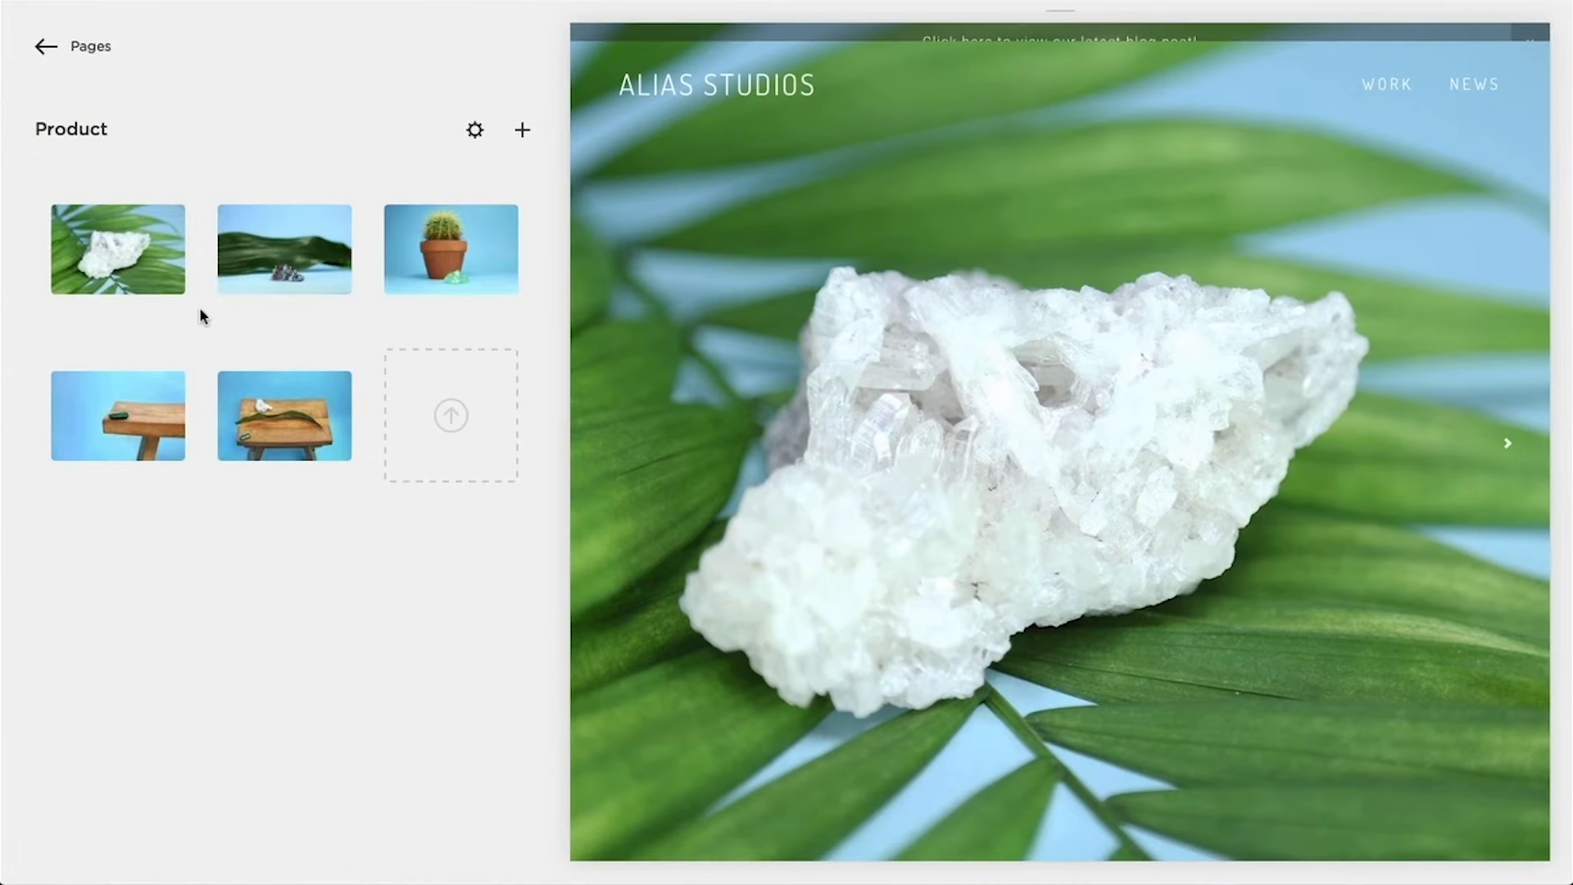
mouse_move(130, 207)
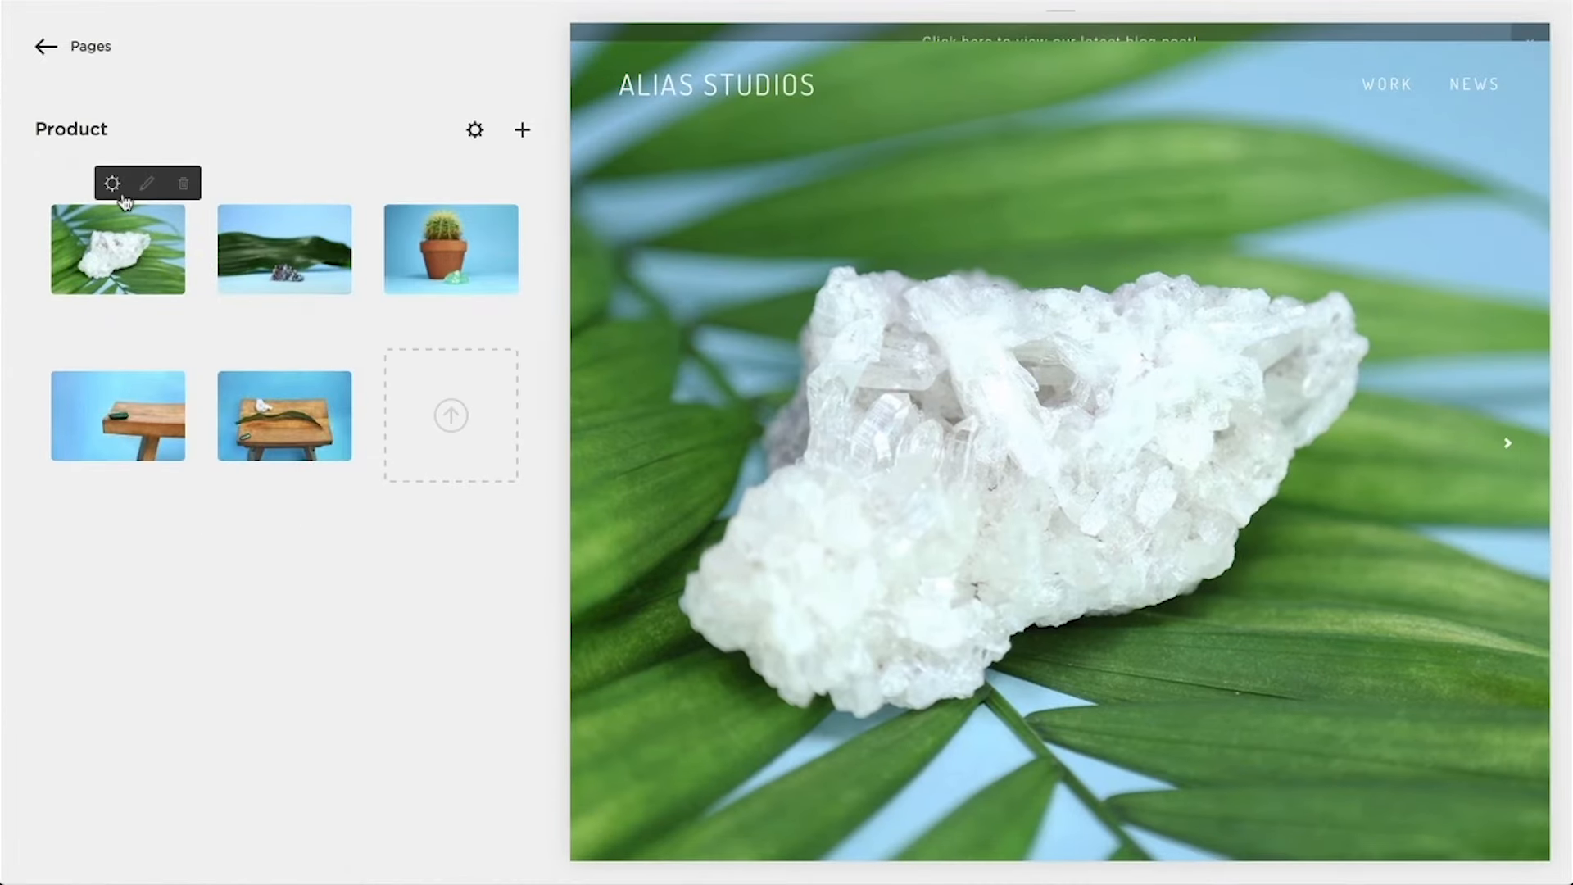
left_click(112, 184)
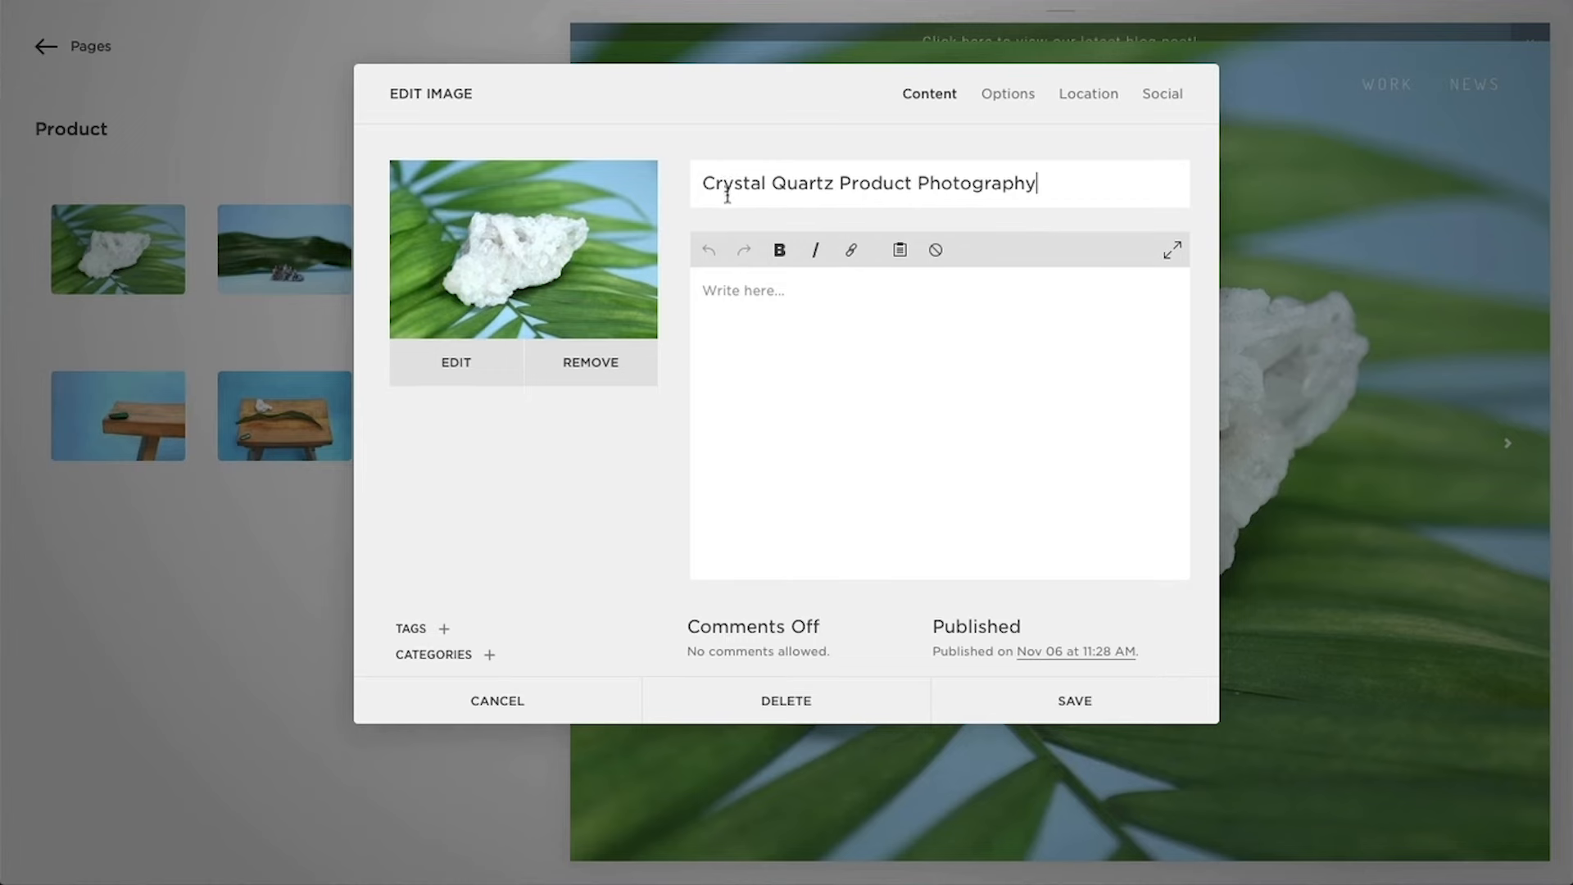
left_click(491, 655)
left_click(505, 627)
type("Photography")
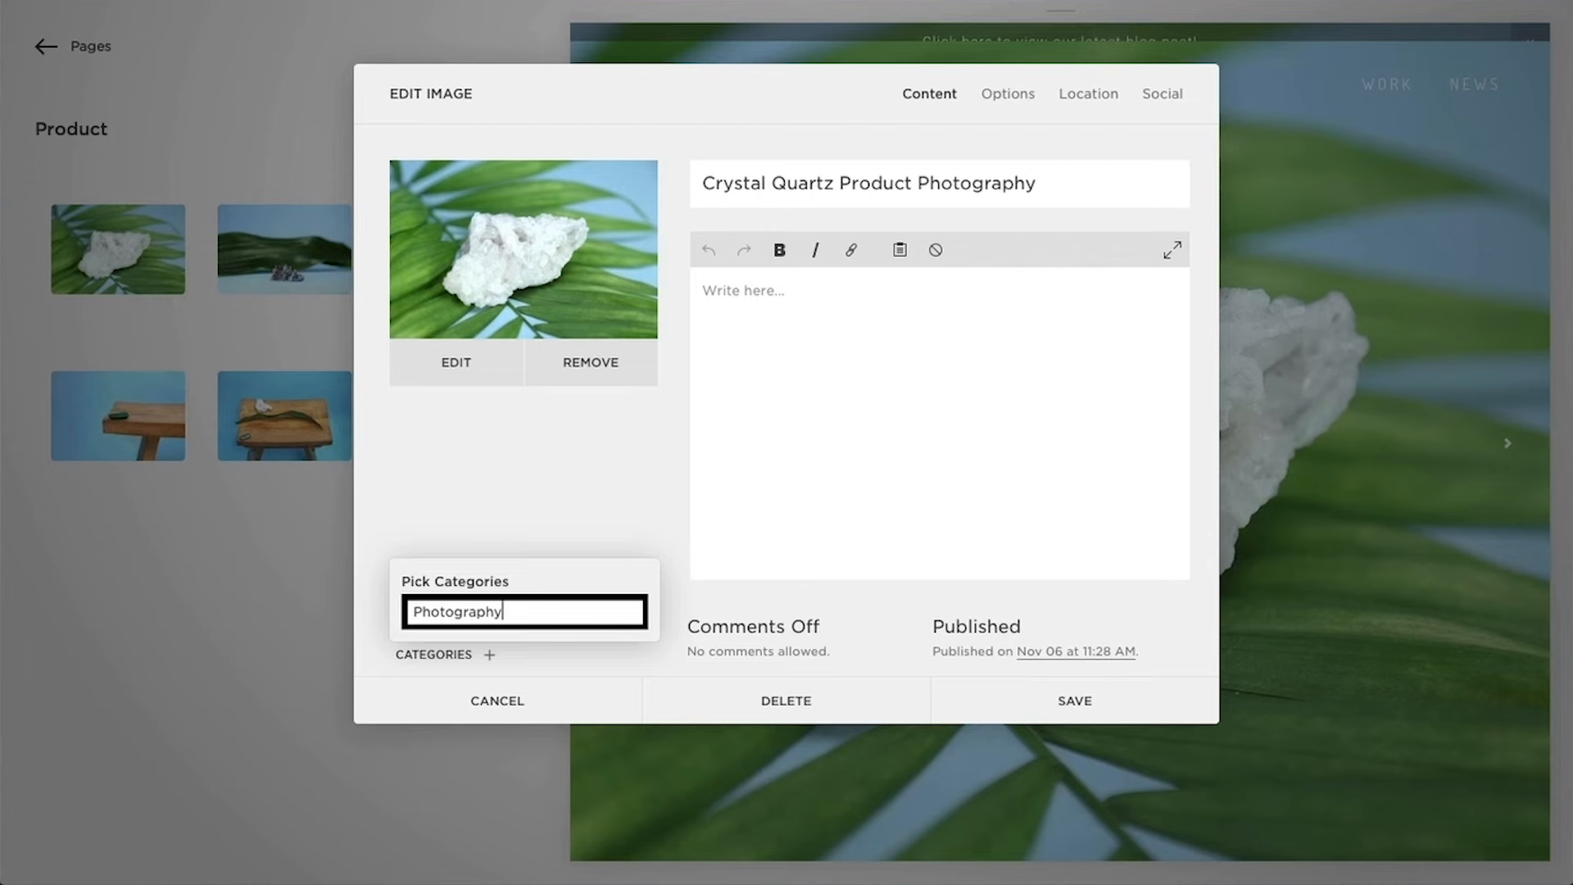
key("Return")
left_click(498, 616)
Add the tags "Product", "Crystals" and "Branding" to the crystal quartz image.
left_click(444, 629)
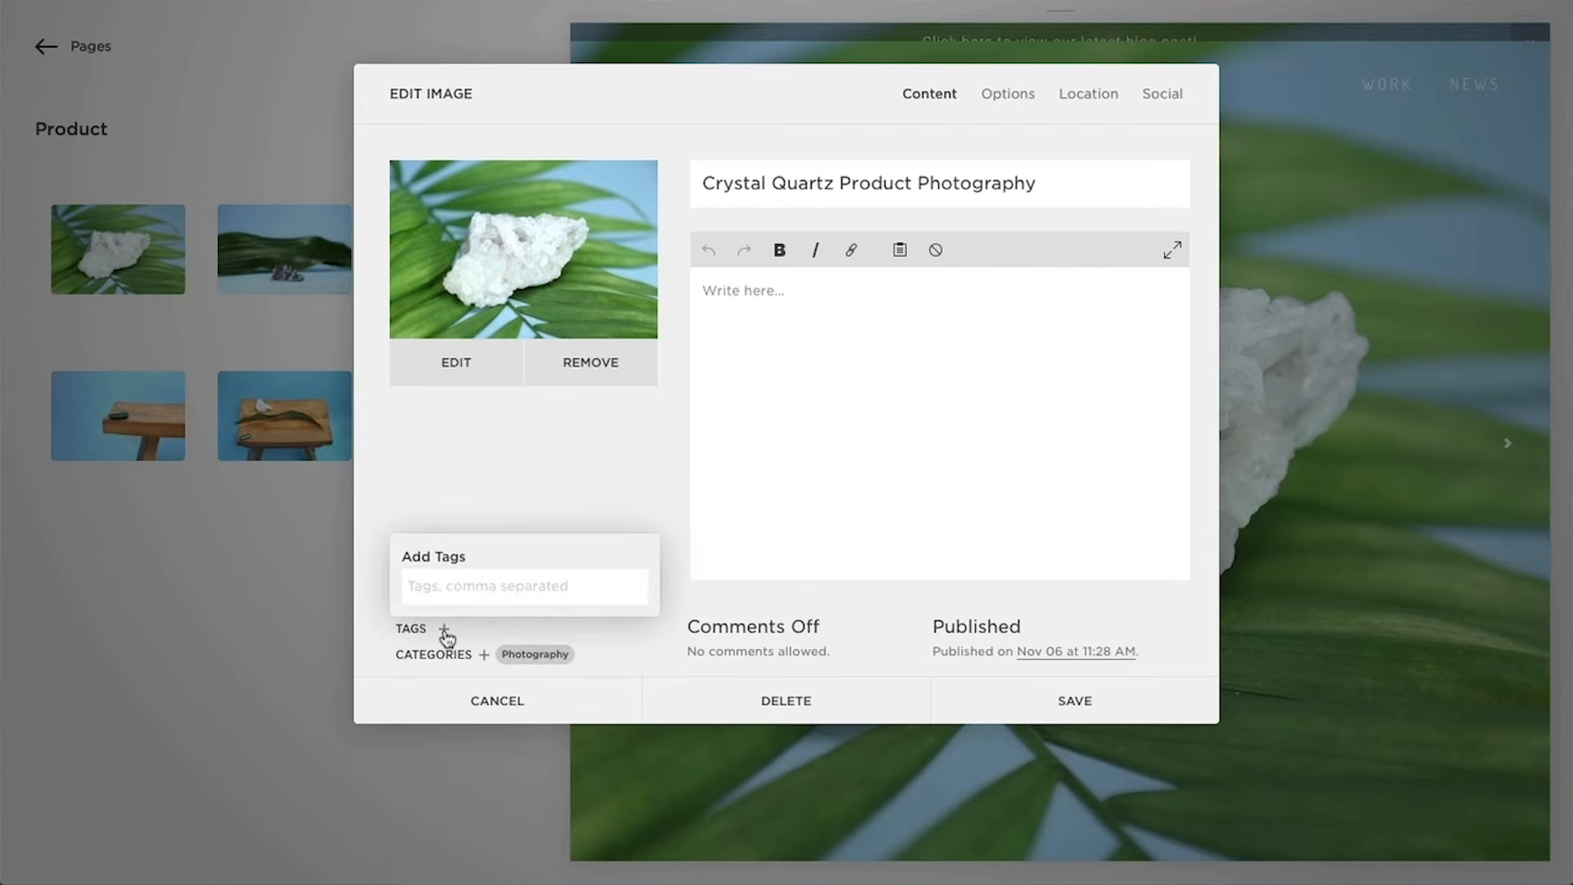
type("Product")
key("Return")
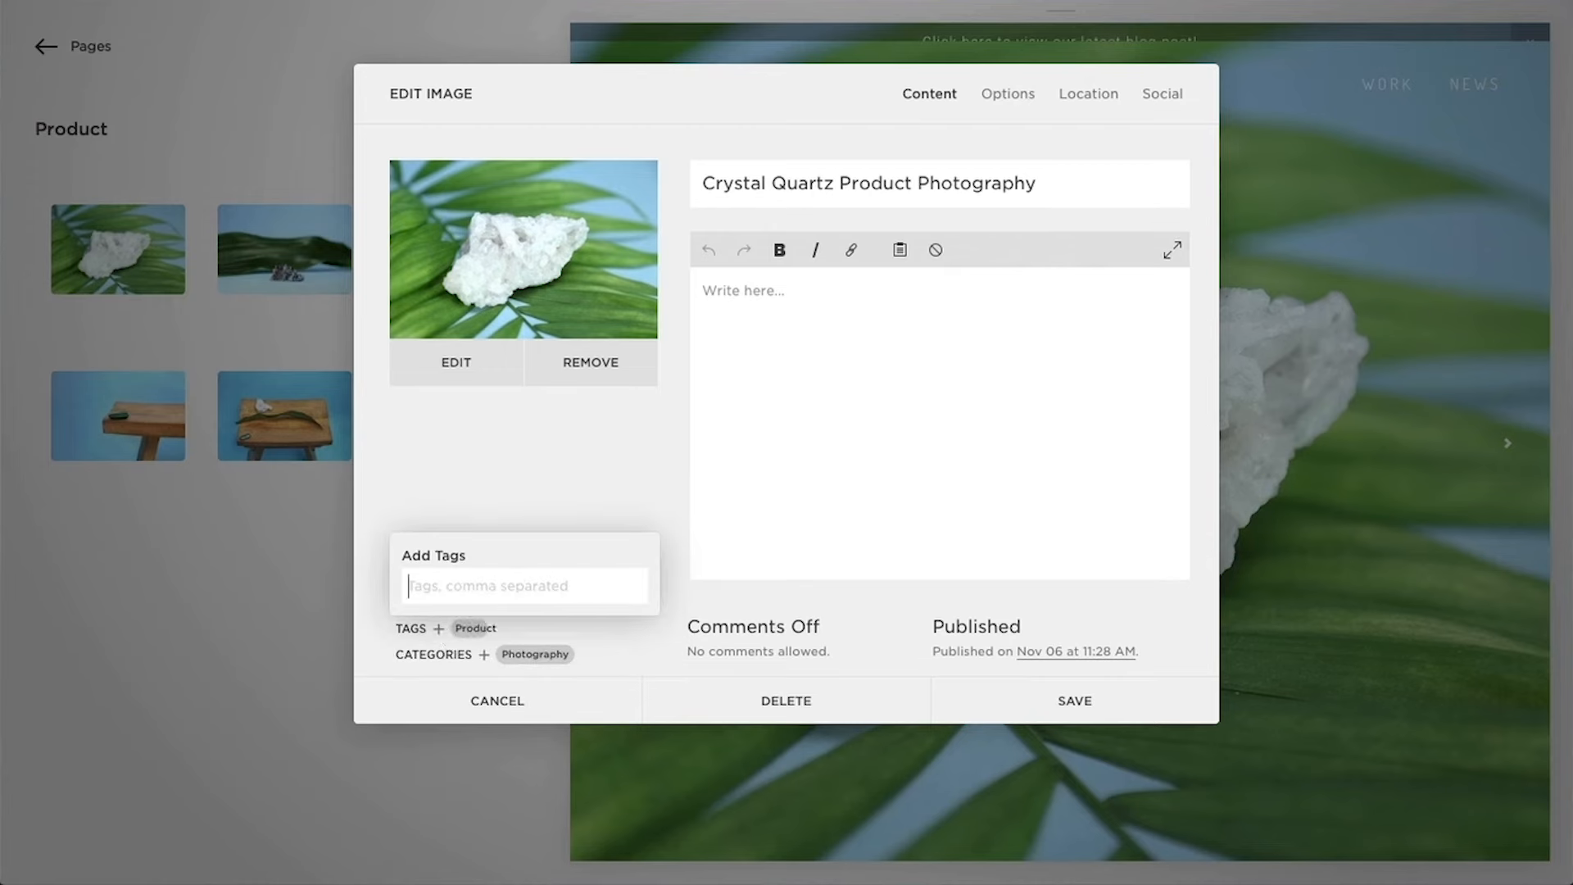
type("Crystals")
key("Return")
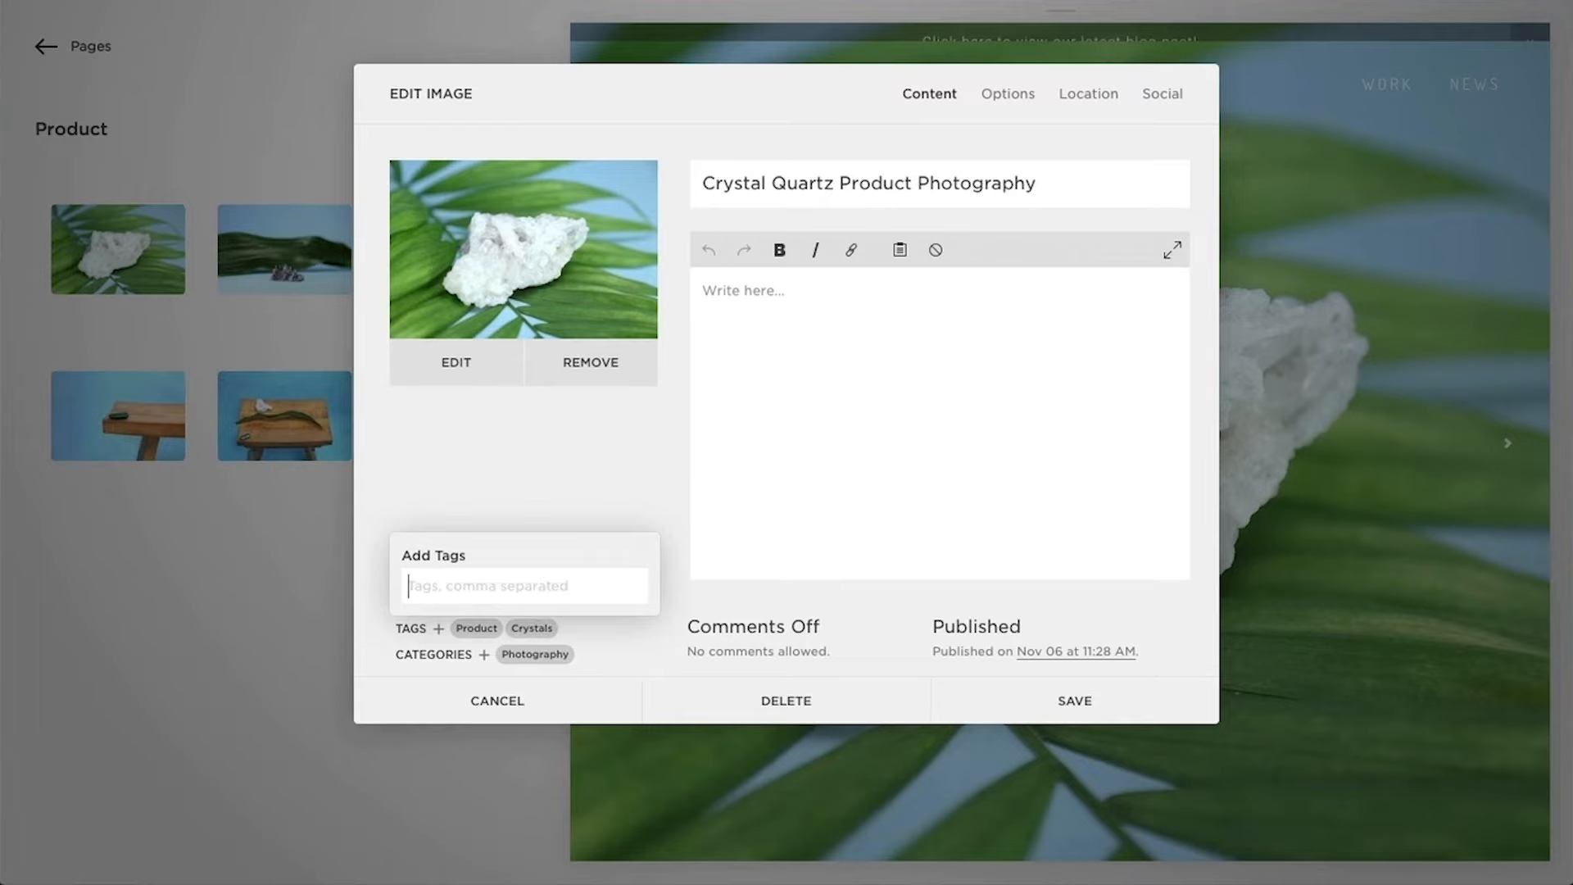
type("Branding")
key("Return")
left_click(516, 500)
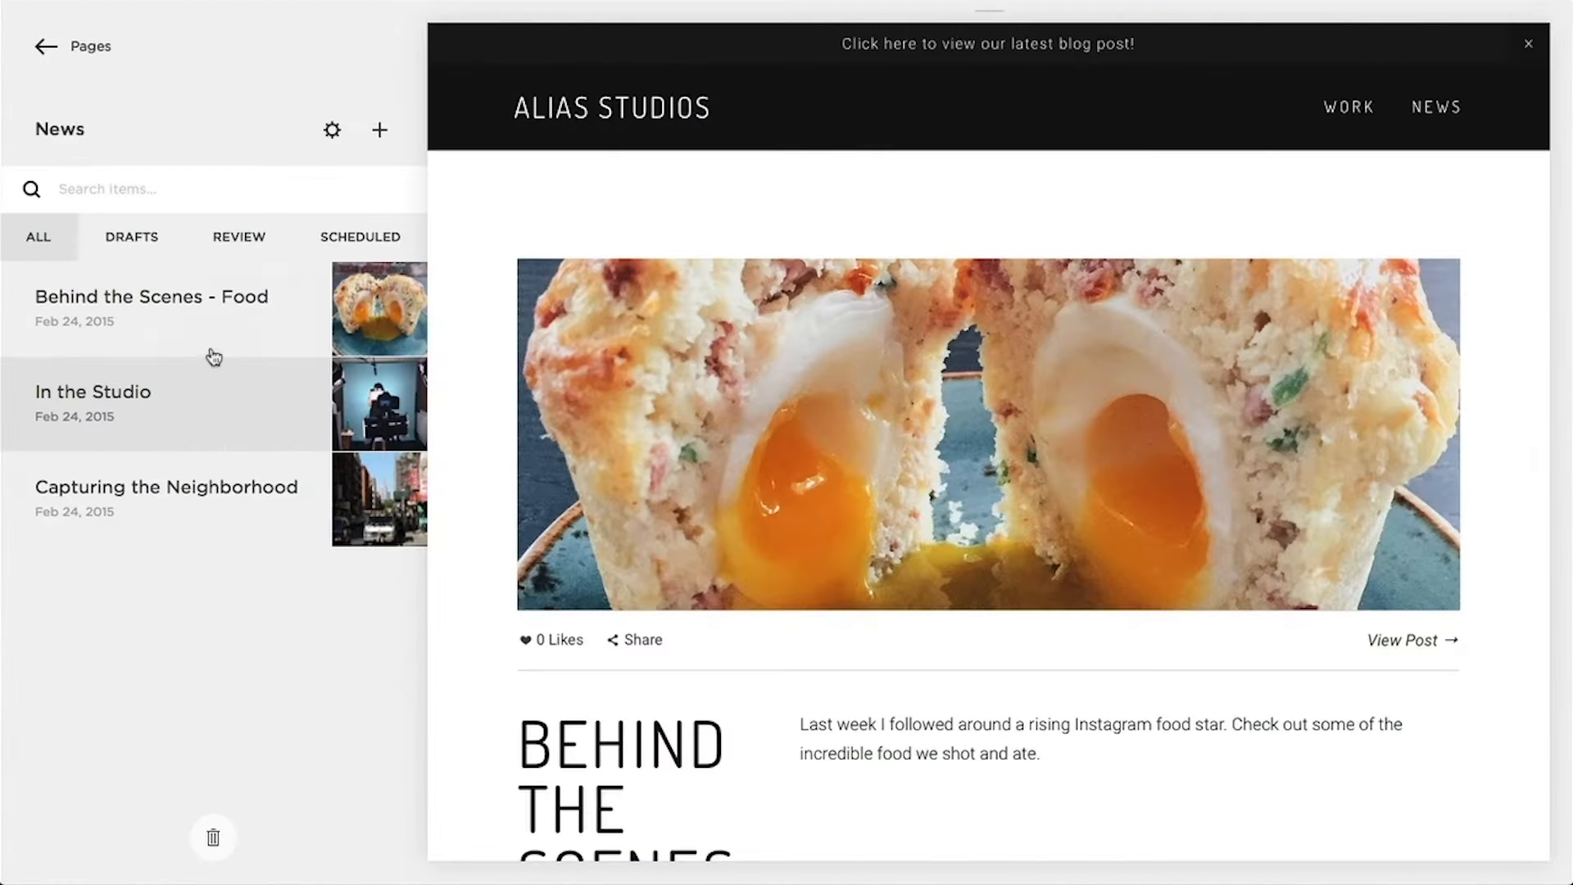
Insert the Heading 2 "FOOD PHOTOS" below the intro text of the "Behind the Scenes - Food" News post and save it.
left_click(215, 298)
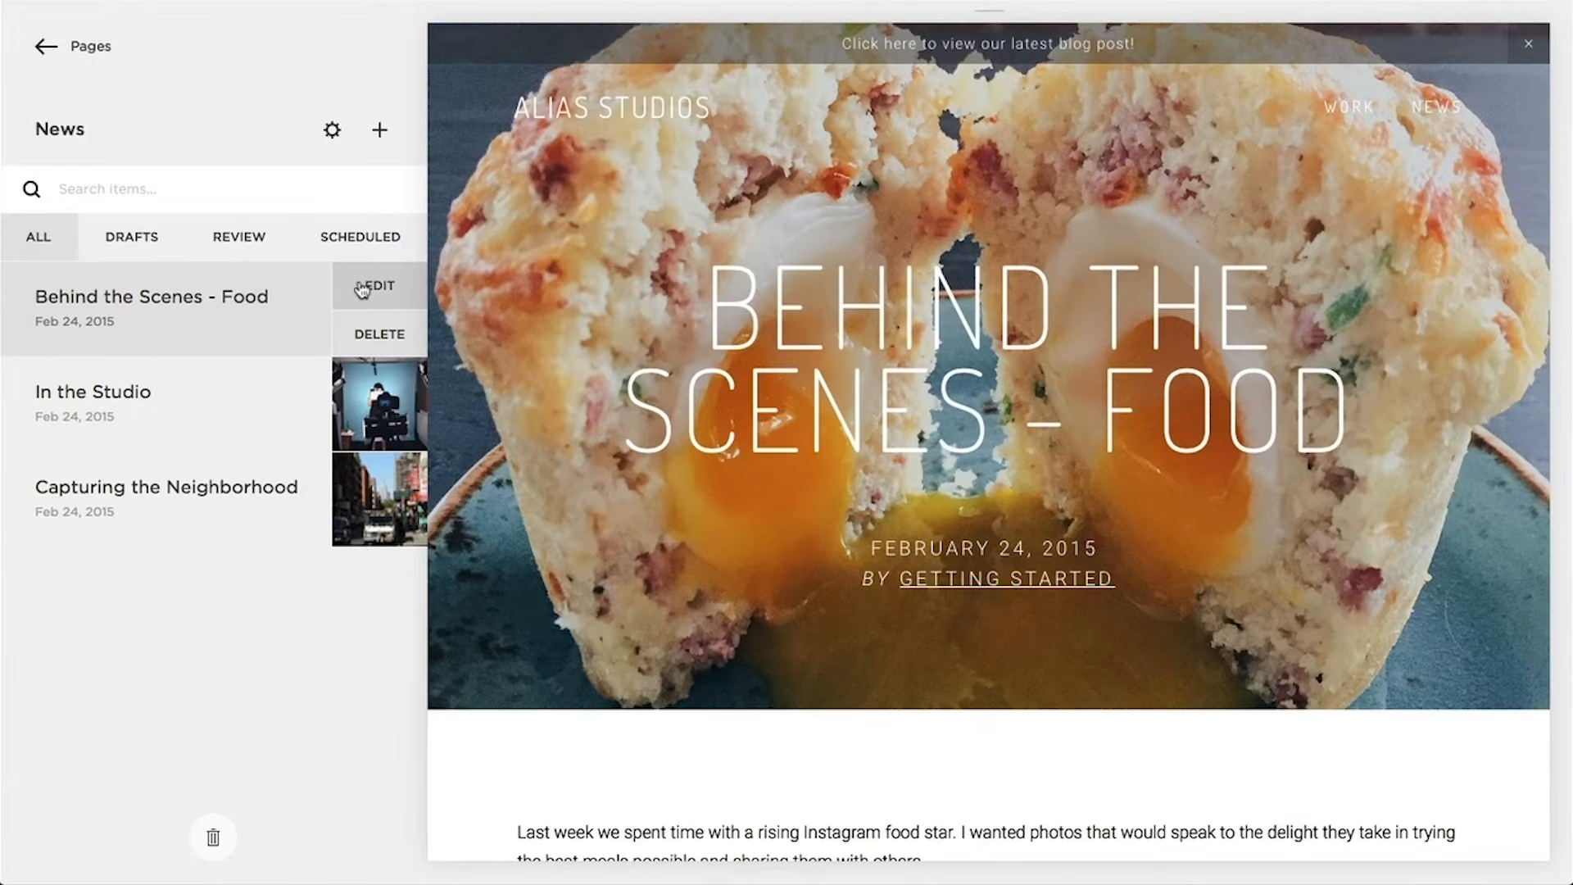
left_click(366, 286)
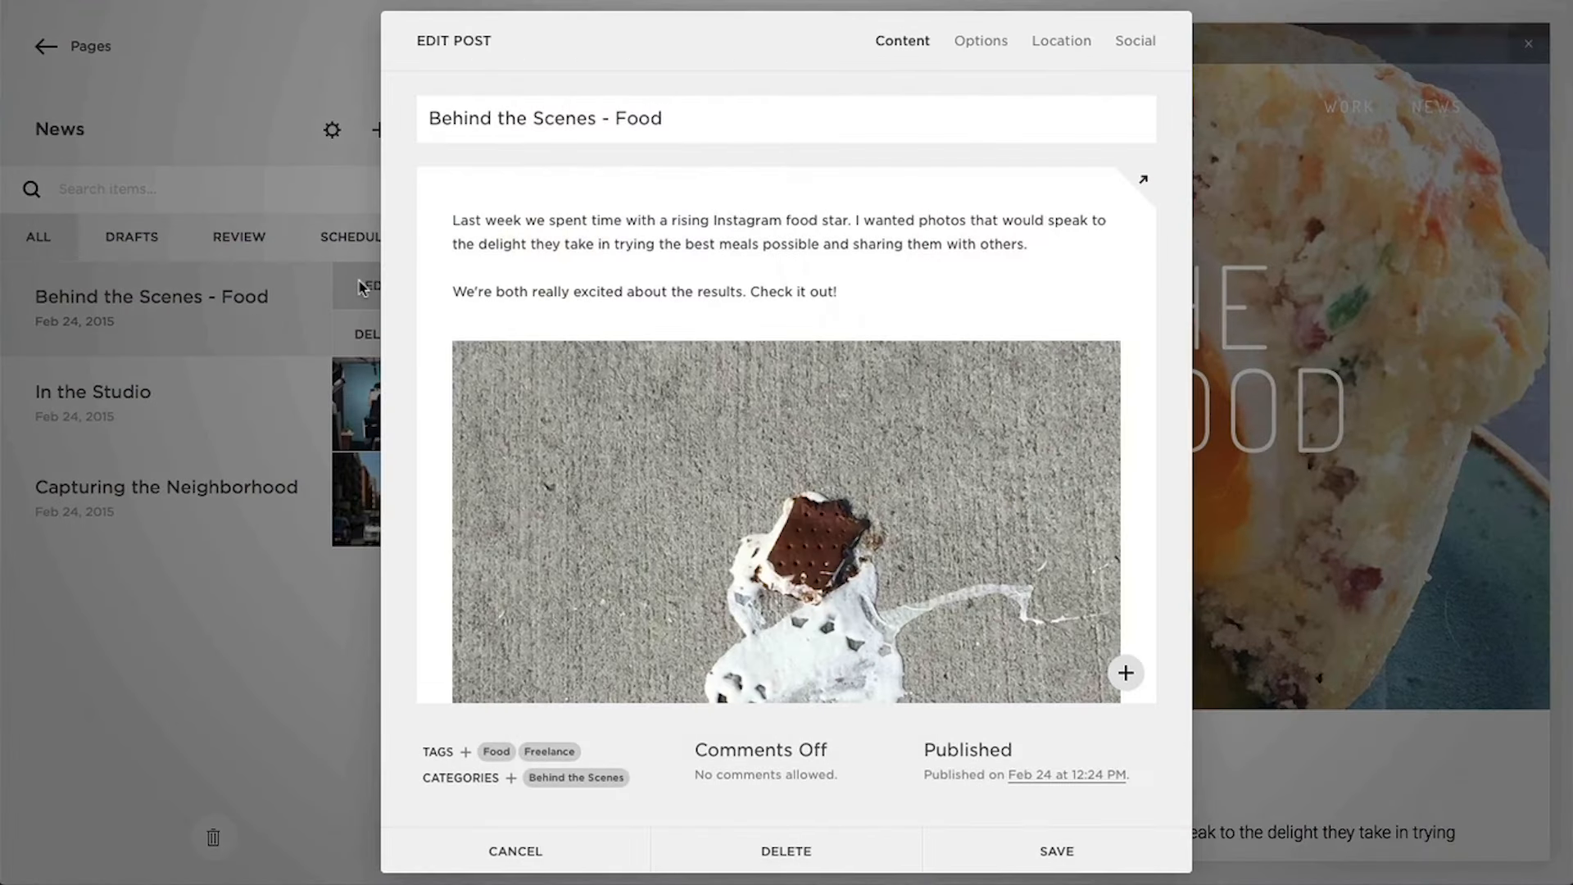
left_click(874, 292)
key("Return")
key("ctrl+alt+2")
type("FOOD PHOTOS")
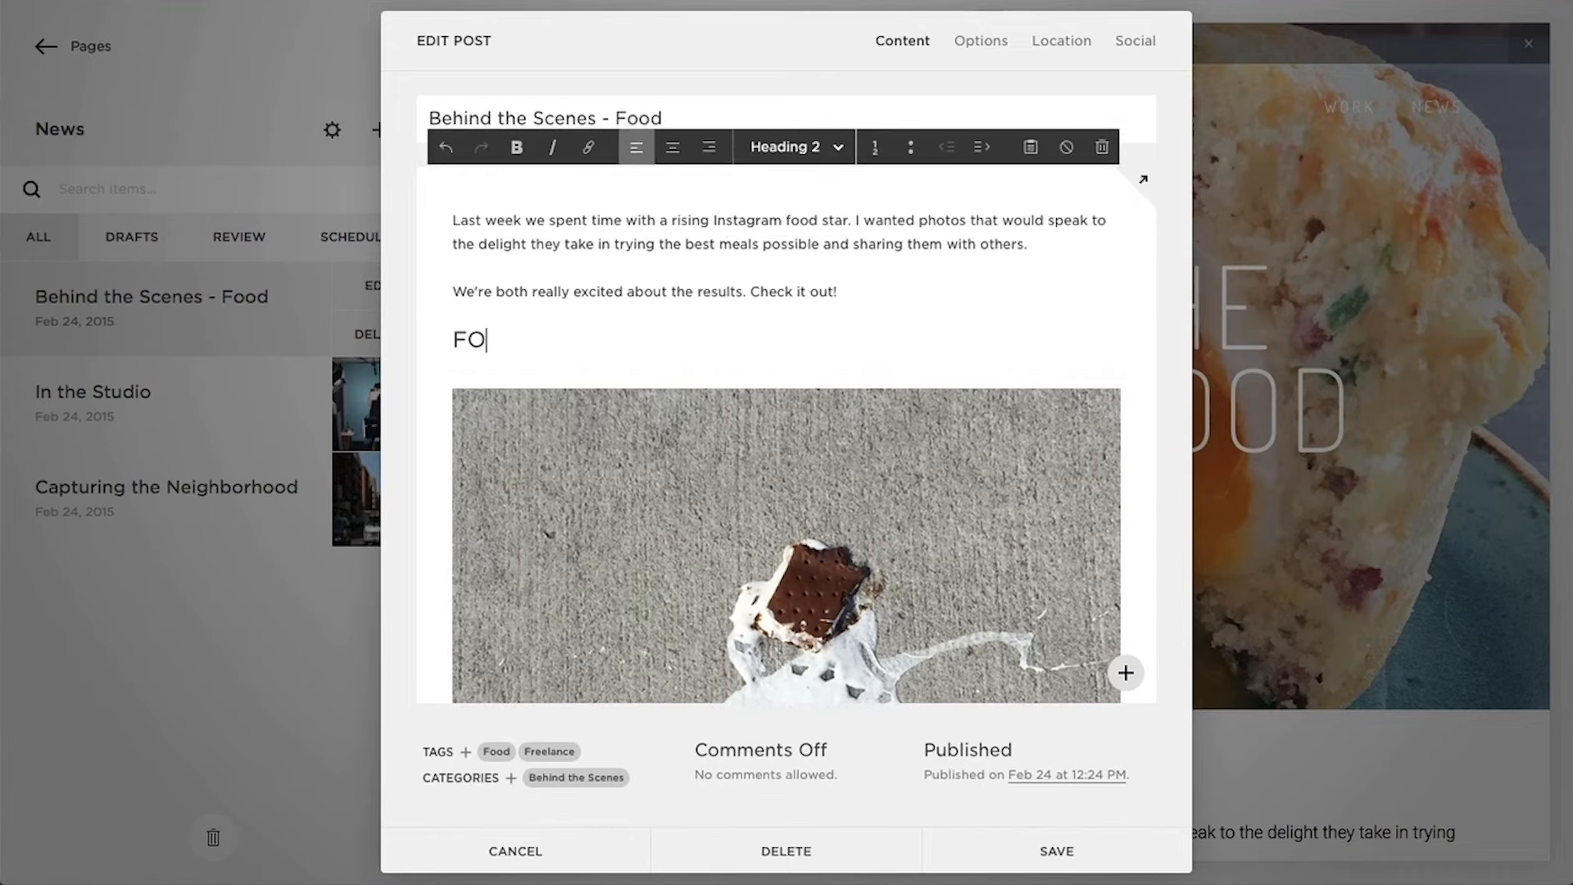
left_click(1028, 835)
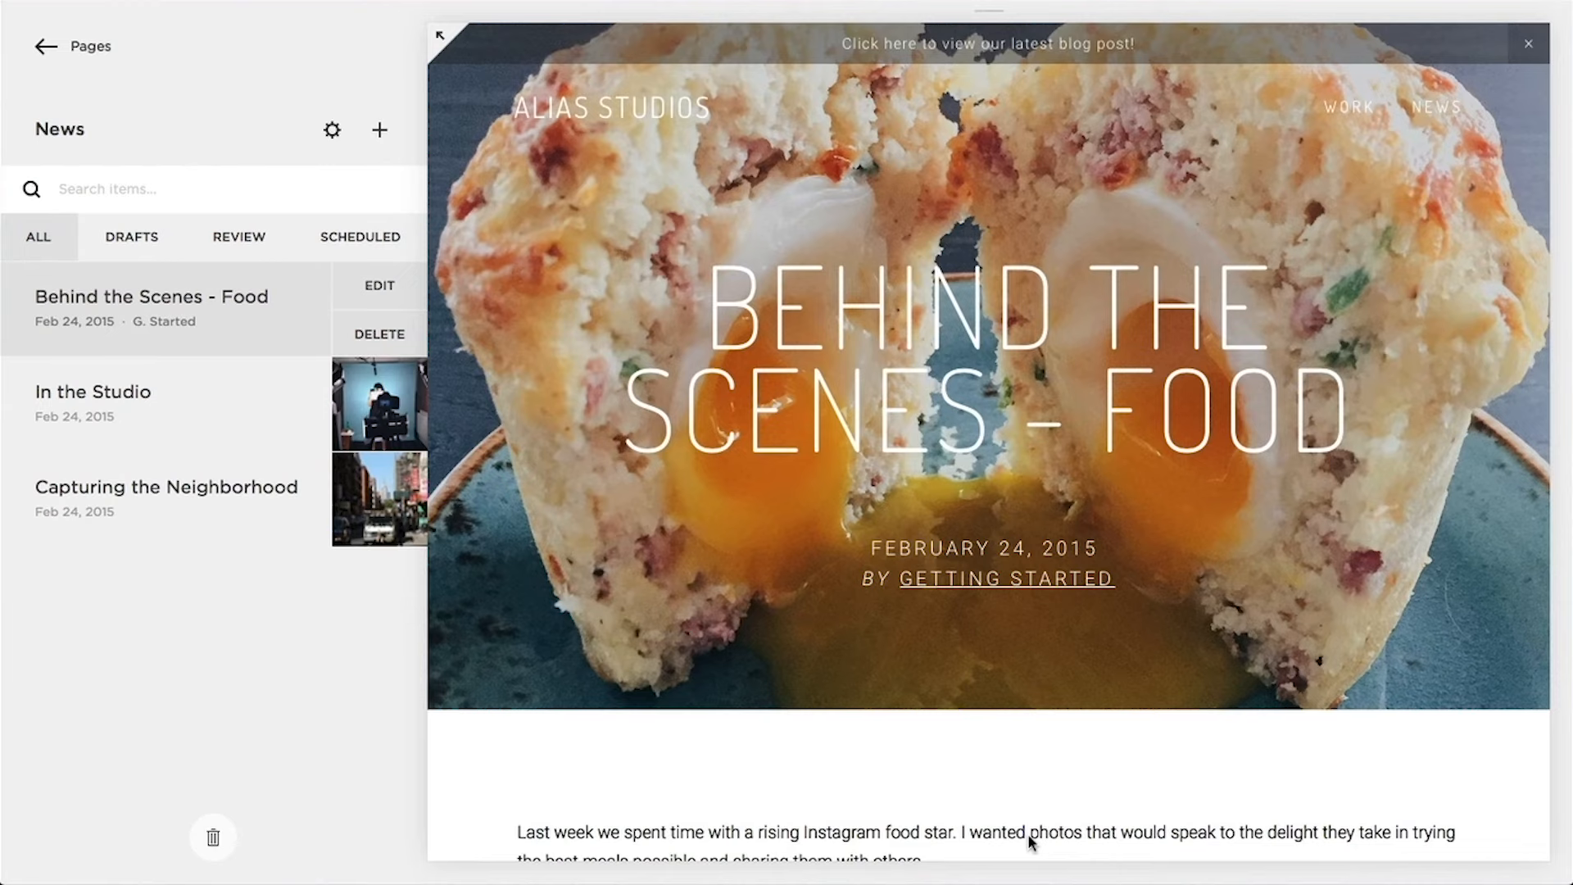